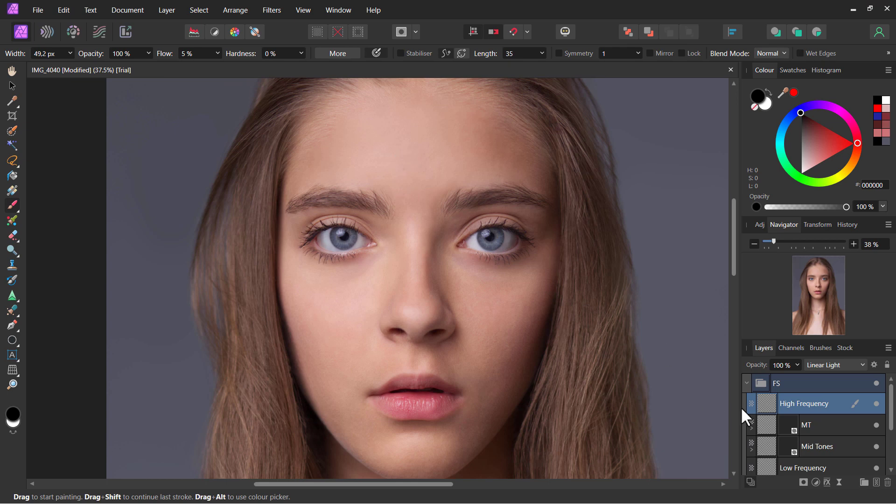
Collapse the FS group so the layer list shows only FS, Główny and oryginał.CR2
left_click(746, 383)
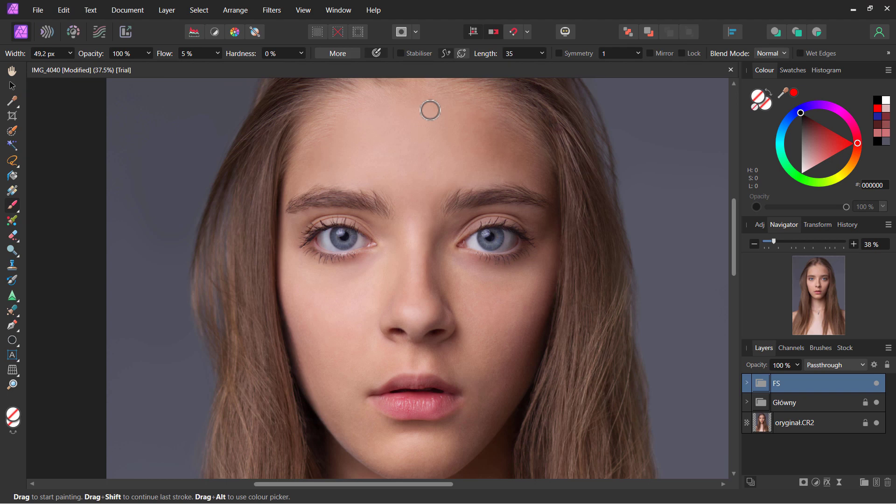
Add an empty pixel layer named D&B above the FS group
left_click(680, 364, "ctrl+alt")
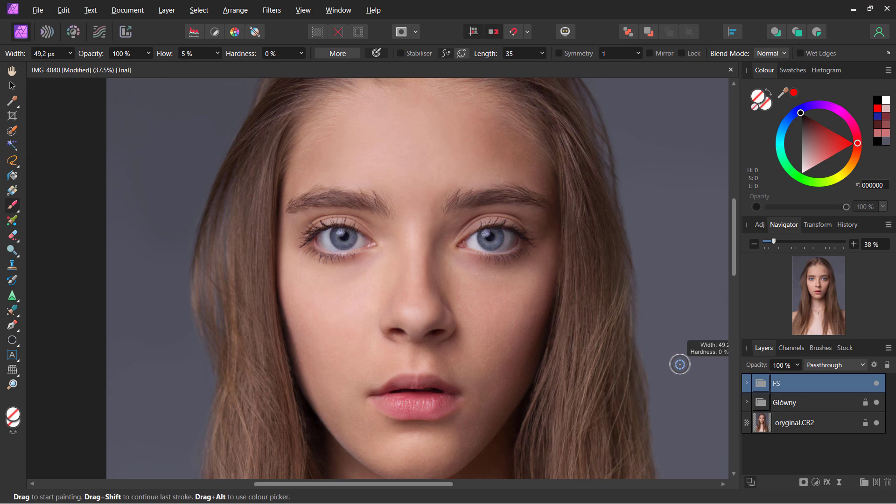
key("ctrl+shift+n")
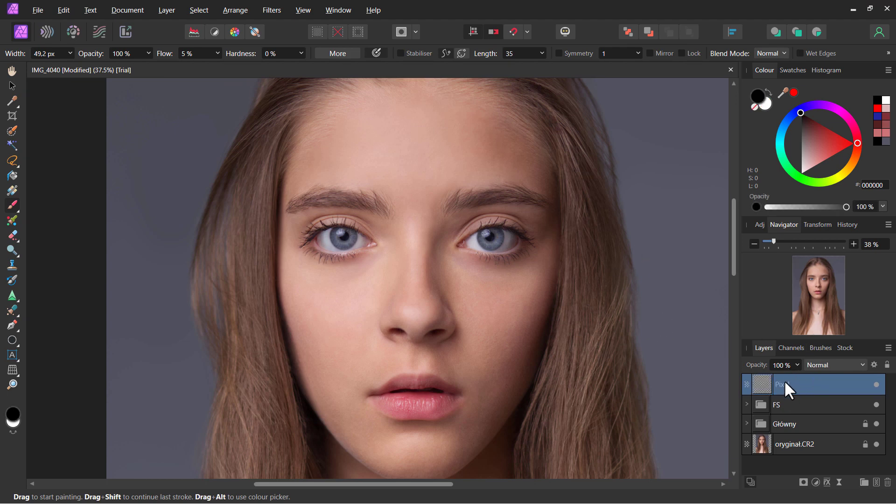
double_click(785, 382)
type("D&B")
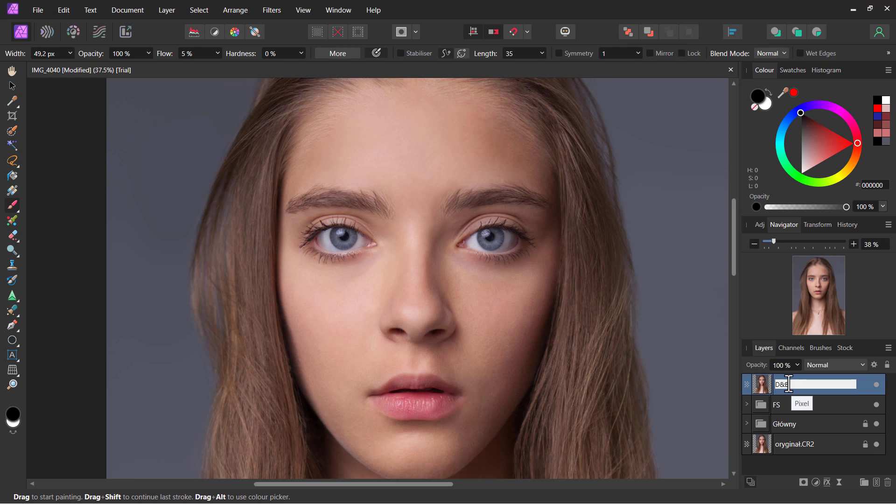
key("Return")
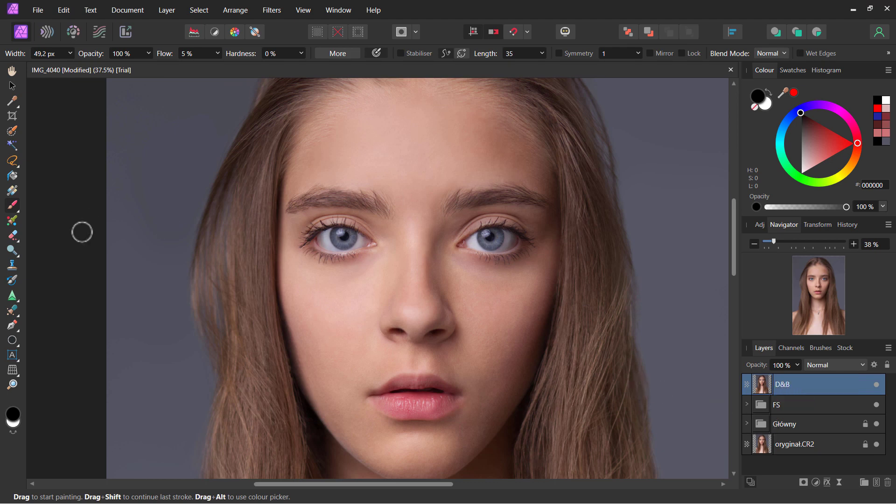
Switch to the Dodge Brush at 166.7 px and lighten the left side of the forehead
left_click(12, 249)
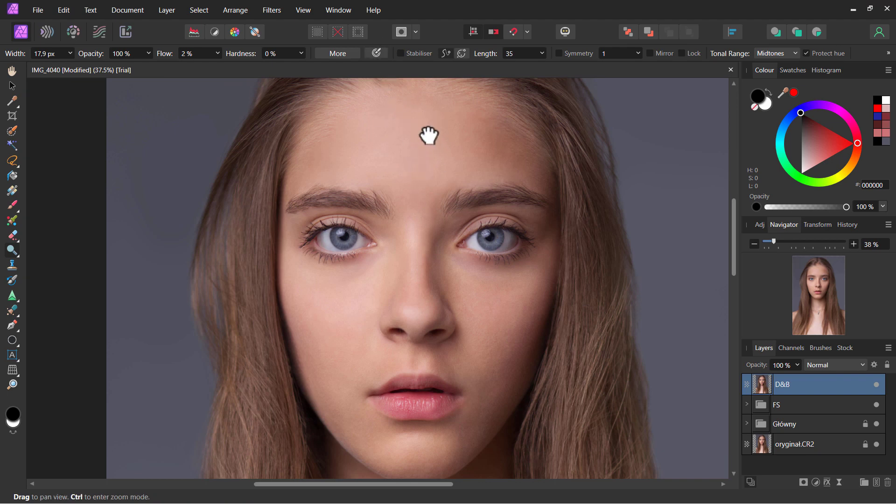
left_click_drag(426, 155, 452, 158)
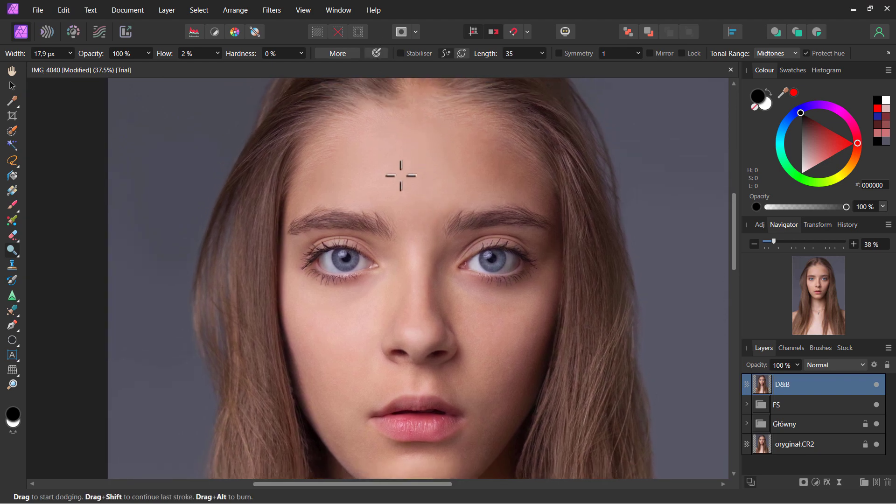
left_click_drag(383, 189, 426, 167)
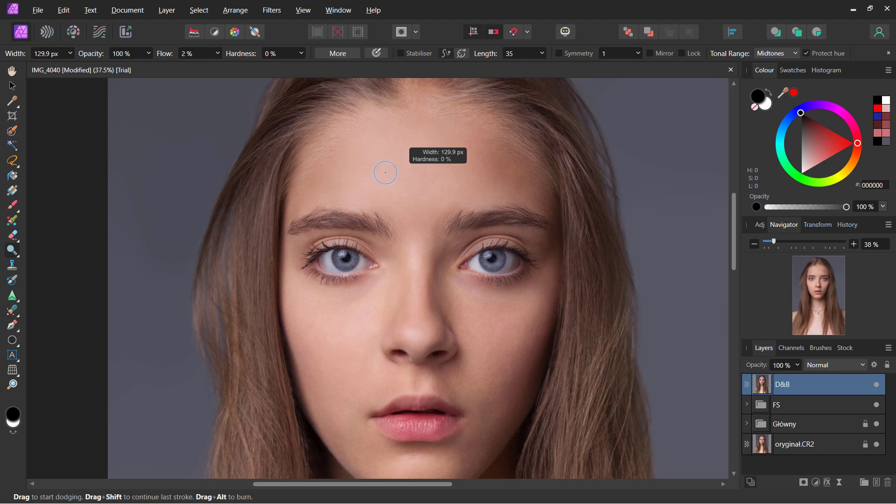
left_click_drag(358, 186, 352, 142)
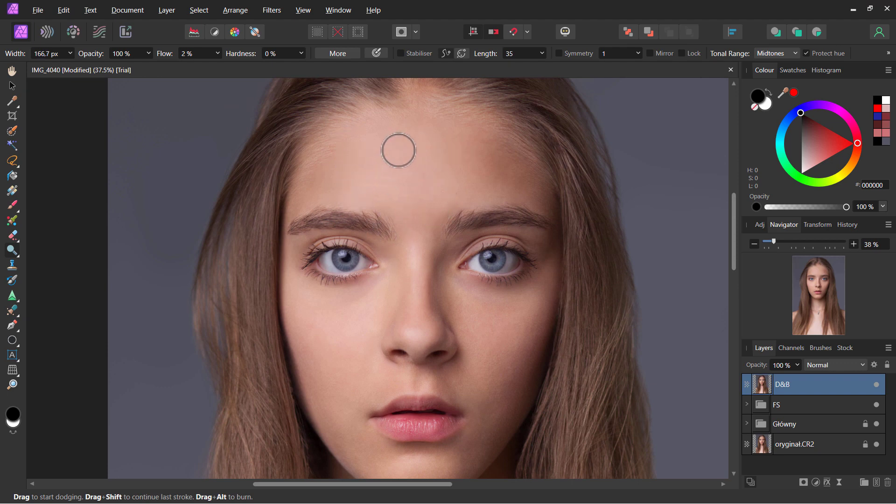
Reframe the face and dodge lightly across the forehead
key("space")
left_click_drag(425, 165, 424, 196)
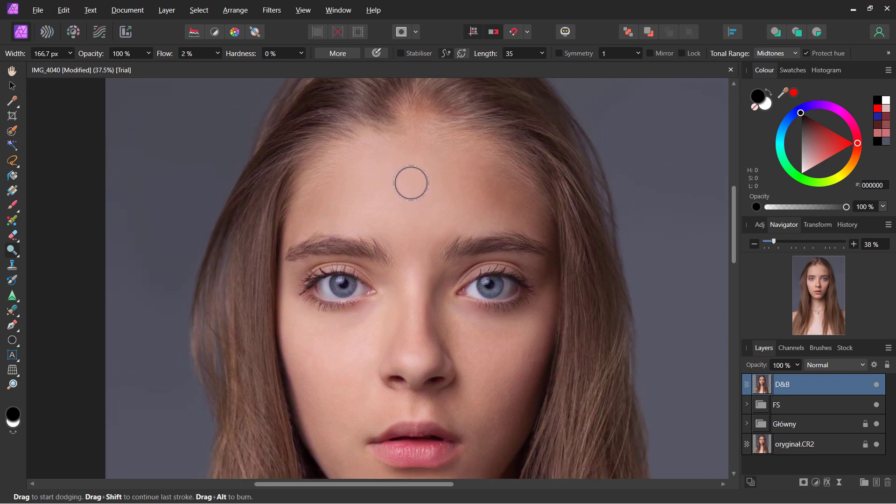
key("space")
mouse_move(426, 202)
left_mouse_down()
mouse_move(418, 176)
mouse_move(433, 163)
left_mouse_up()
scroll(384, 172, "up", 2)
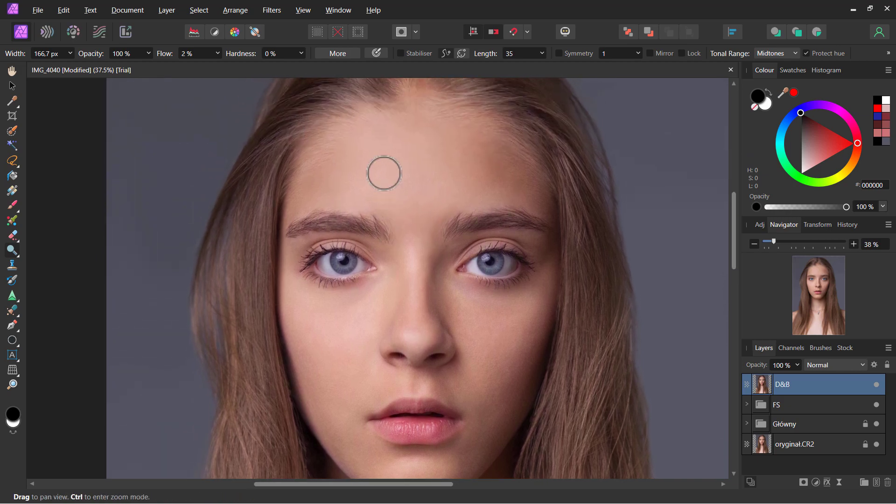
scroll(390, 149, "up", 5)
scroll(390, 149, "down", 2)
scroll(390, 149, "down", 3)
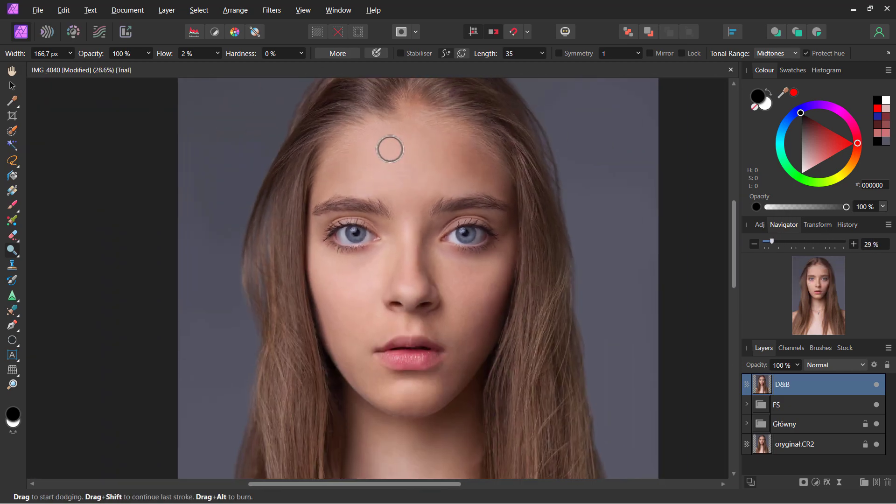
scroll(390, 150, "up", 1)
scroll(390, 149, "up", 1)
scroll(390, 150, "up", 3)
scroll(390, 149, "down", 1)
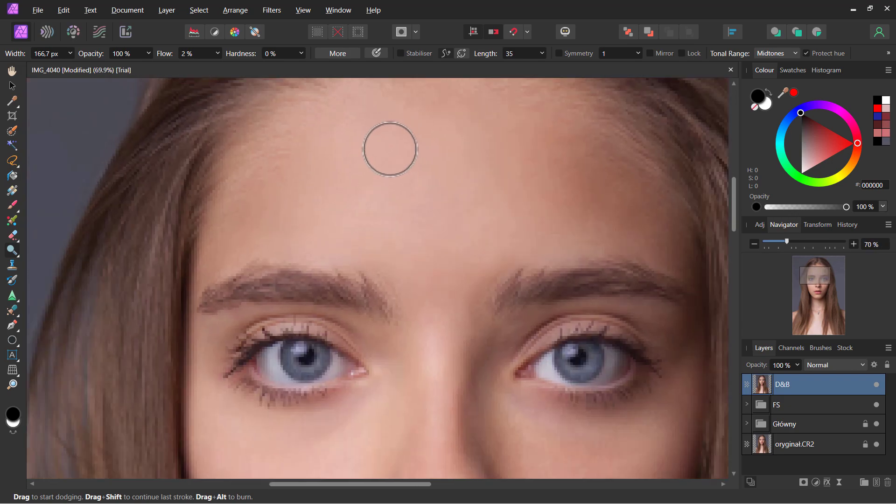
scroll(392, 148, "down", 3)
scroll(400, 144, "up", 1)
scroll(400, 144, "up", 1)
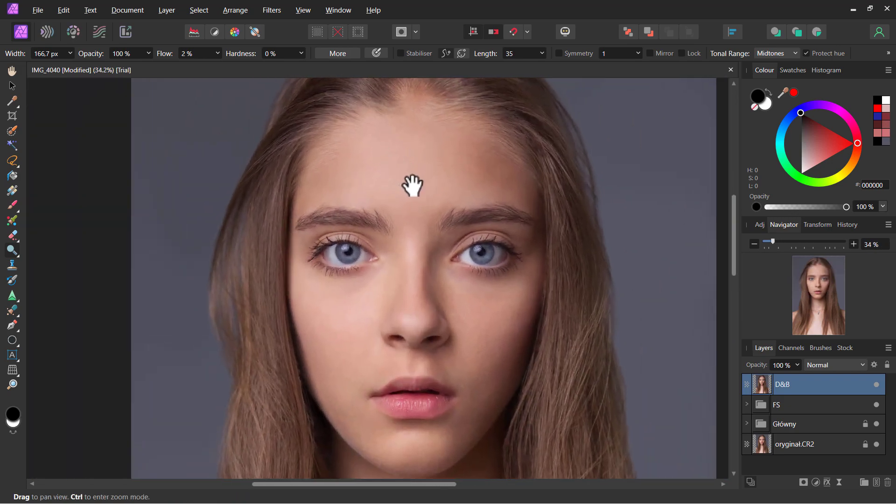
left_click_drag(400, 164, 408, 165)
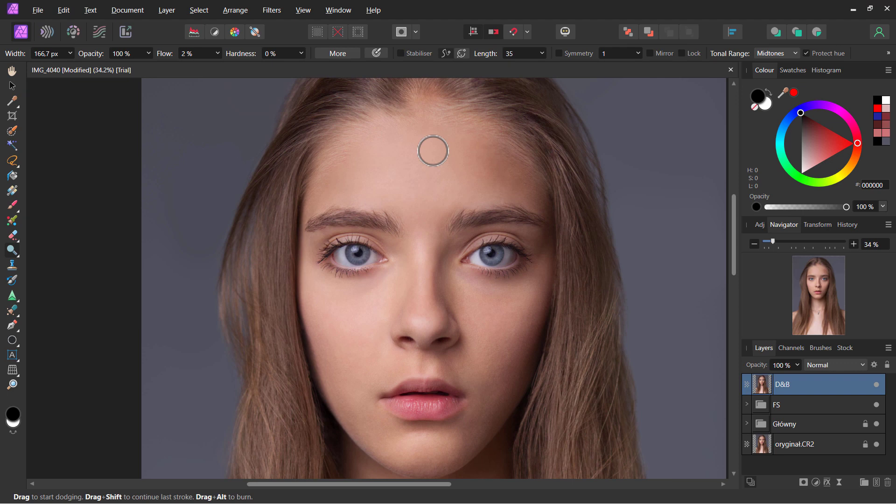
left_click_drag(430, 241, 437, 200)
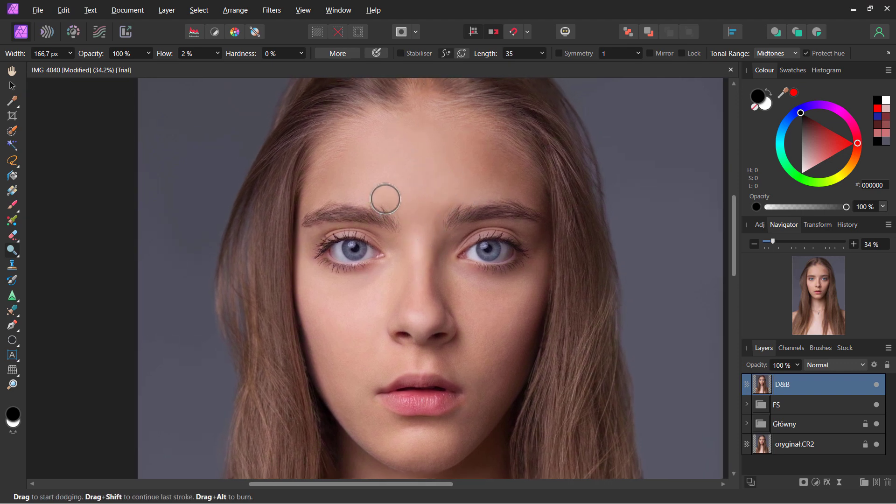
mouse_move(387, 194)
left_mouse_down()
mouse_move(412, 206)
mouse_move(412, 184)
mouse_move(422, 186)
mouse_move(417, 172)
mouse_move(399, 194)
mouse_move(376, 196)
mouse_move(407, 170)
mouse_move(414, 175)
mouse_move(421, 154)
mouse_move(393, 159)
mouse_move(412, 124)
mouse_move(374, 122)
mouse_move(372, 134)
mouse_move(393, 144)
mouse_move(395, 169)
mouse_move(432, 162)
mouse_move(380, 168)
mouse_move(378, 146)
mouse_move(362, 138)
mouse_move(368, 164)
mouse_move(353, 181)
mouse_move(352, 150)
mouse_move(332, 182)
mouse_move(362, 174)
mouse_move(343, 186)
mouse_move(359, 154)
mouse_move(382, 176)
mouse_move(326, 178)
mouse_move(340, 168)
mouse_move(435, 175)
mouse_move(404, 168)
mouse_move(398, 176)
mouse_move(414, 164)
mouse_move(457, 234)
mouse_move(480, 180)
mouse_move(432, 174)
mouse_move(460, 155)
mouse_move(478, 176)
mouse_move(472, 146)
mouse_move(492, 173)
mouse_move(490, 154)
mouse_move(475, 152)
mouse_move(460, 174)
mouse_move(429, 127)
mouse_move(448, 144)
mouse_move(435, 128)
mouse_move(448, 180)
mouse_move(422, 146)
mouse_move(440, 174)
mouse_move(434, 132)
mouse_move(467, 206)
mouse_move(429, 263)
mouse_move(408, 230)
mouse_move(414, 214)
left_mouse_up()
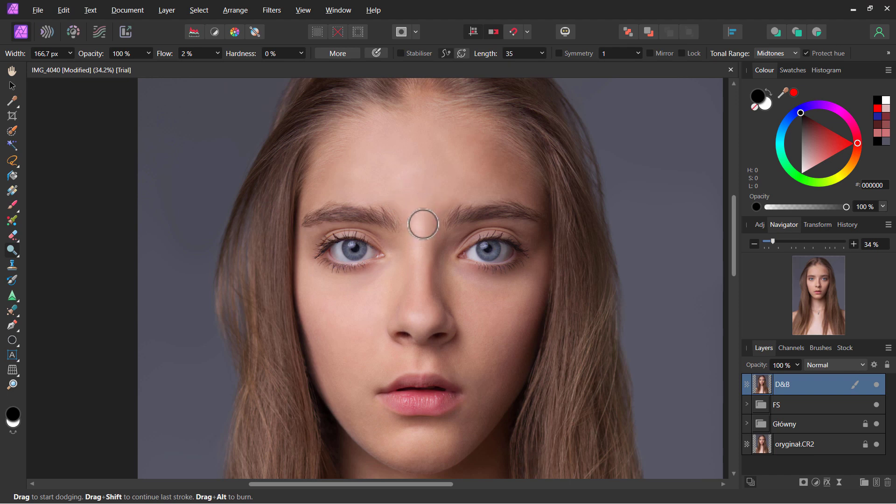
Dodge the nose ridge, the under-eye cheek and the forehead, panning between areas
mouse_move(417, 262)
left_mouse_down()
mouse_move(416, 275)
mouse_move(416, 233)
left_mouse_up()
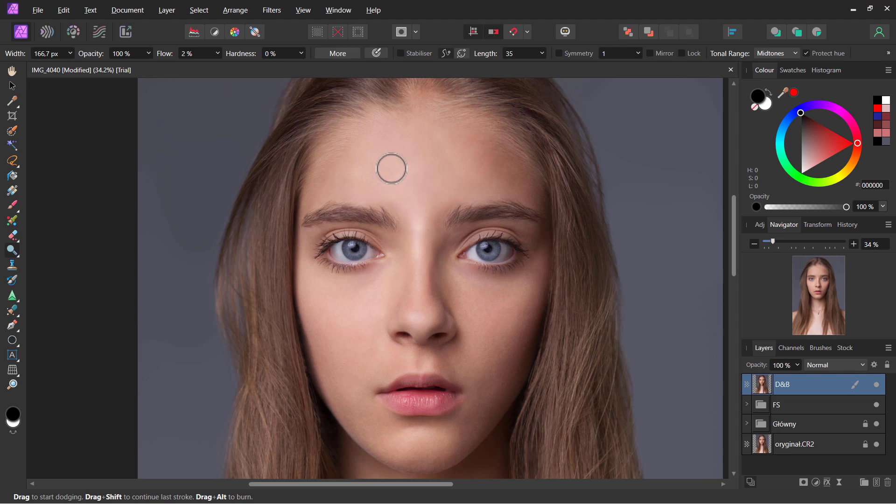
left_click_drag(428, 248, 424, 251)
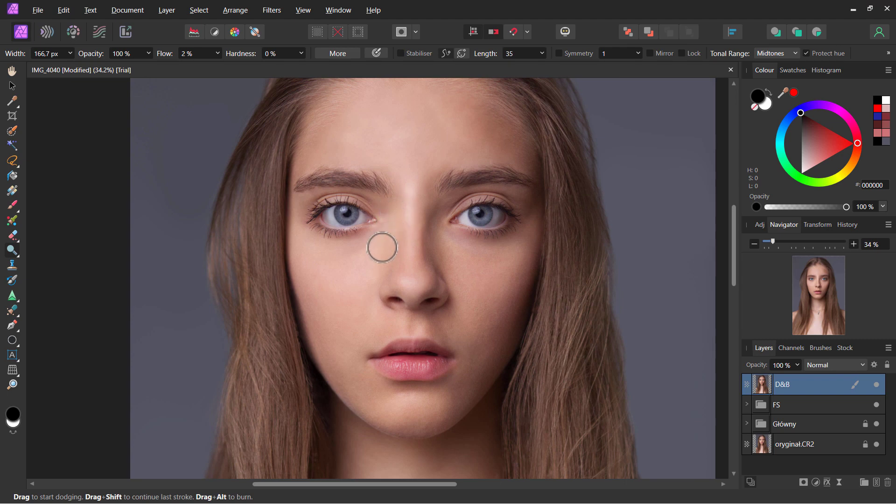
left_click_drag(423, 244, 416, 224)
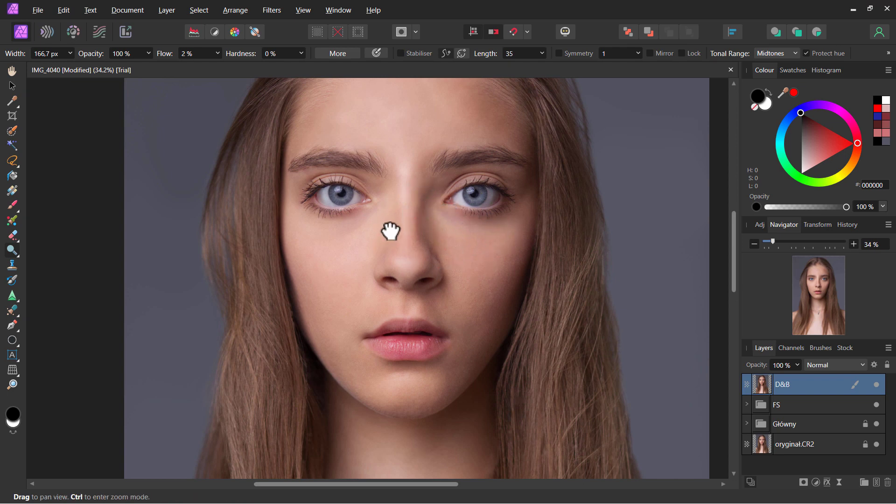
left_click_drag(391, 230, 399, 227)
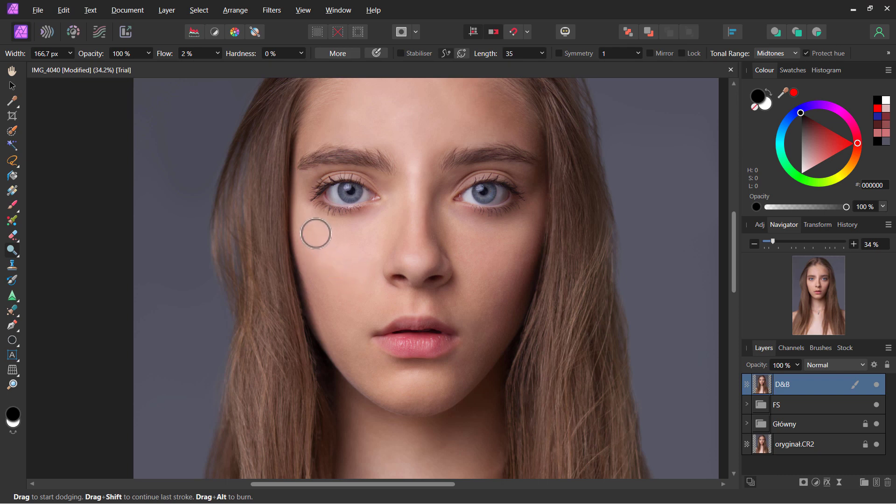
left_click_drag(386, 240, 381, 250)
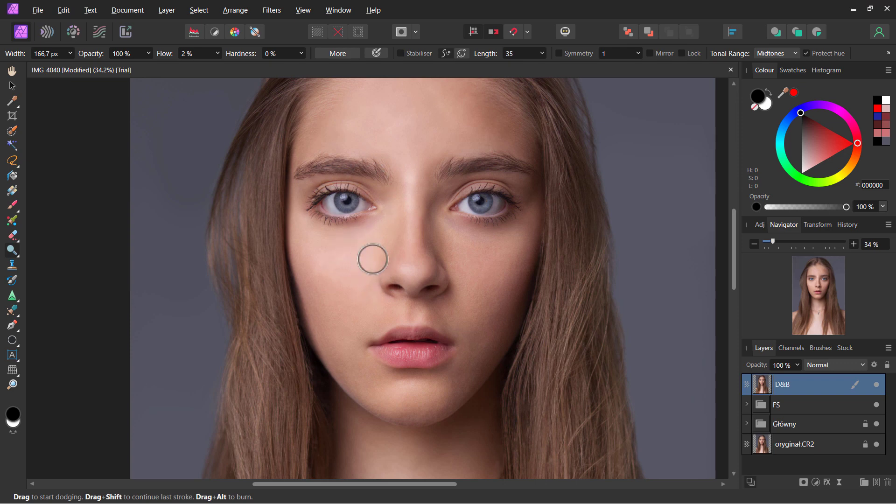
left_click_drag(379, 242, 386, 230)
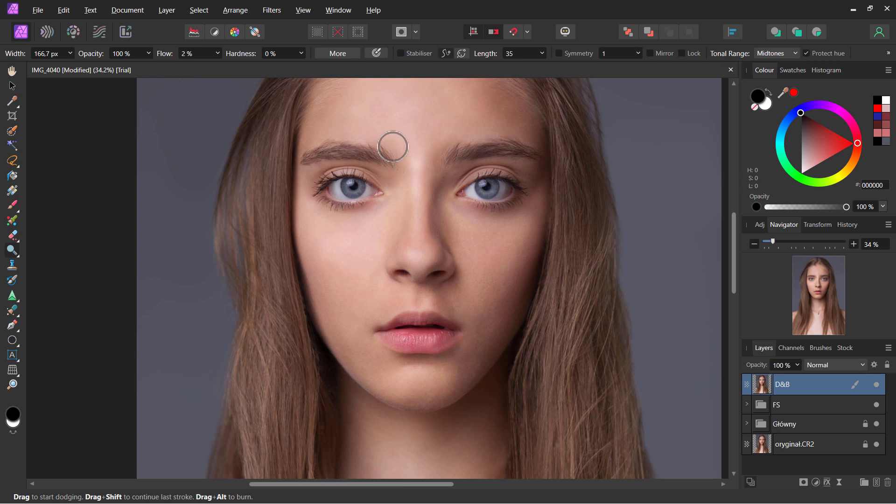
left_click_drag(401, 154, 428, 198)
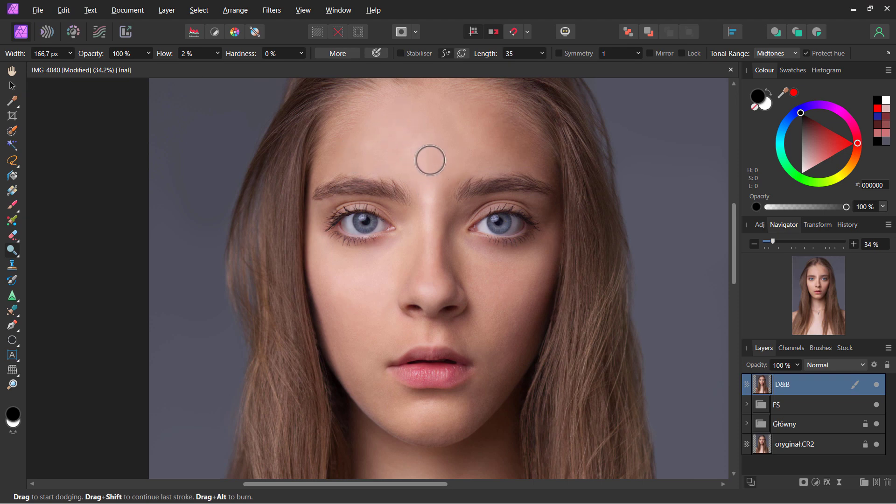
left_click_drag(429, 160, 412, 135)
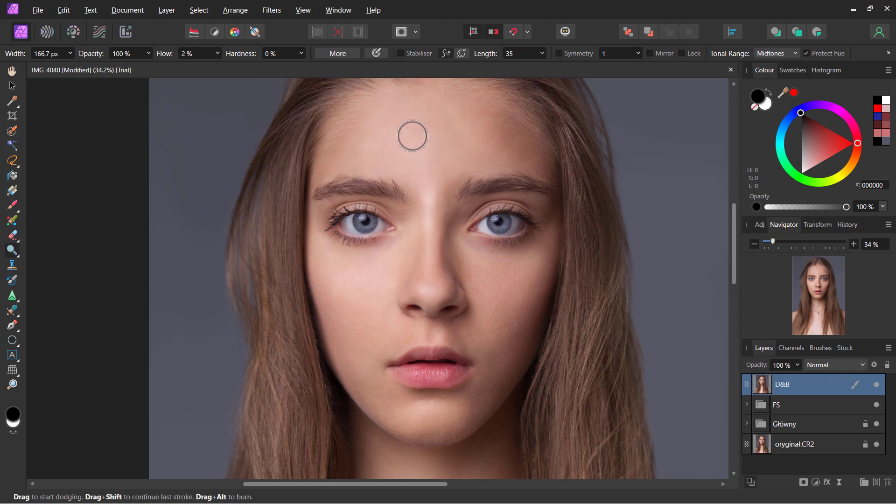
left_click_drag(411, 233, 411, 194)
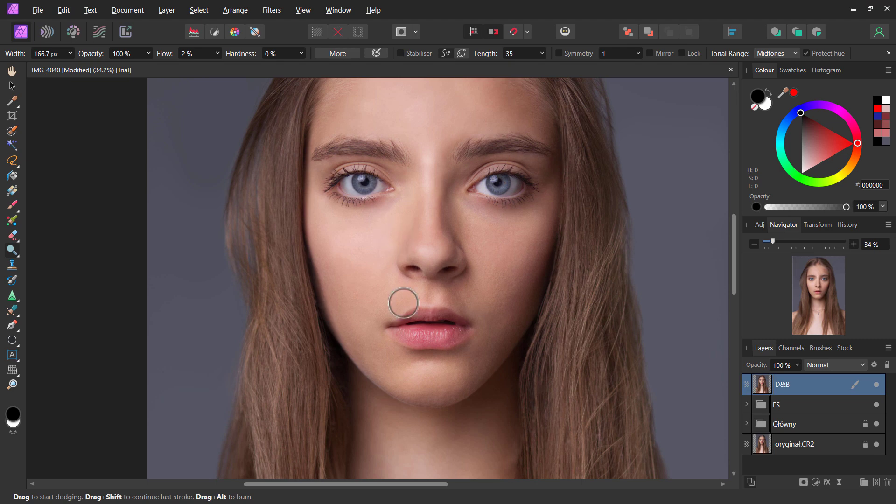
Dodge the cheek beside the nostril and mouth corner, up across the left cheek
mouse_move(403, 303)
left_mouse_down()
mouse_move(383, 276)
mouse_move(372, 298)
mouse_move(403, 285)
left_mouse_up()
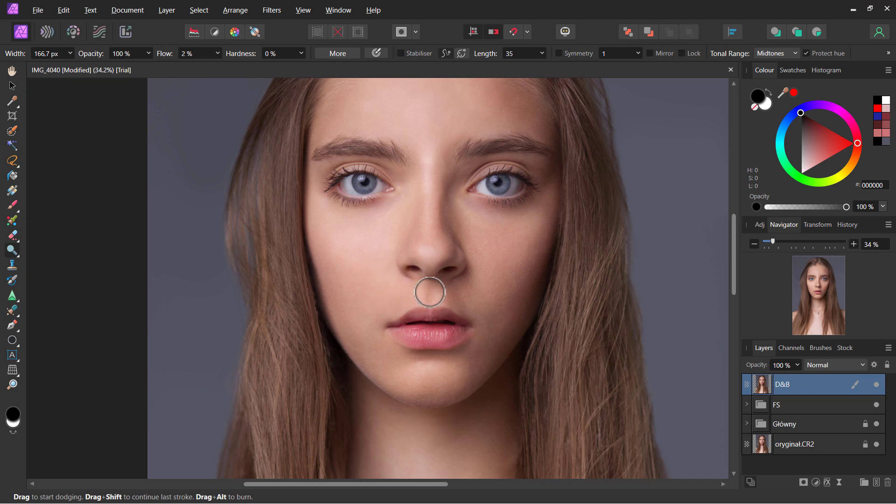
left_click_drag(443, 304, 441, 280)
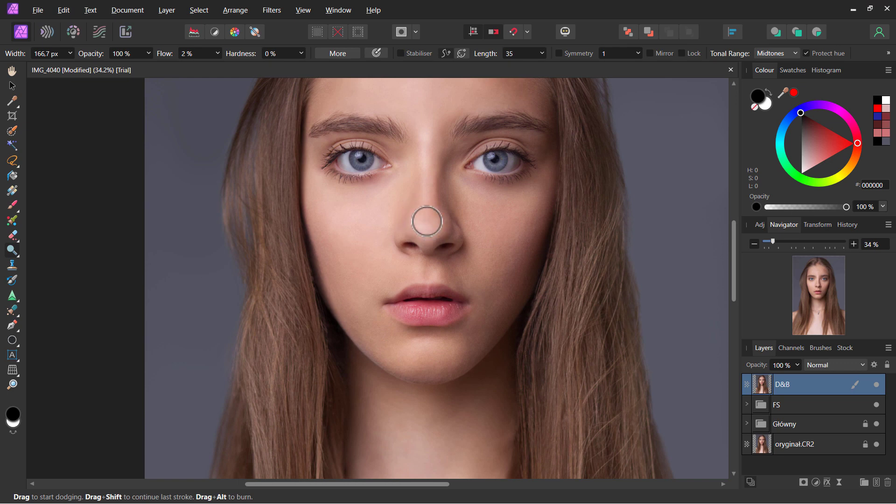
left_click_drag(416, 217, 416, 233)
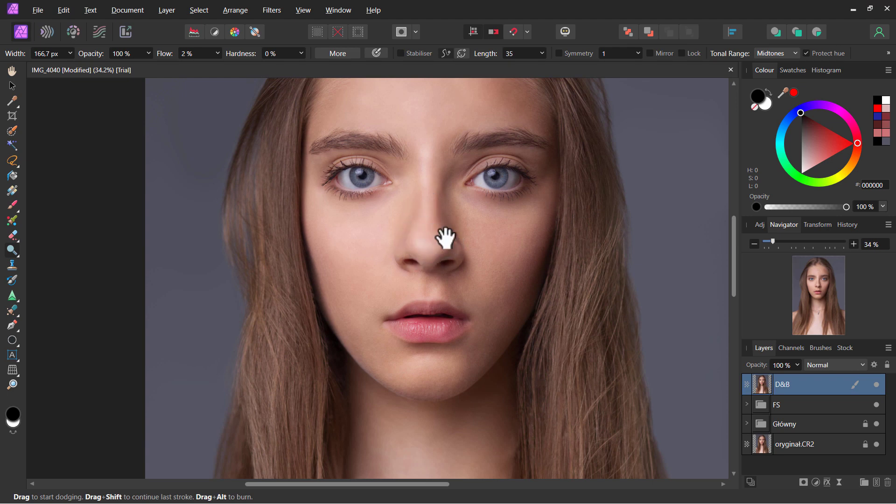
left_click_drag(446, 238, 442, 214)
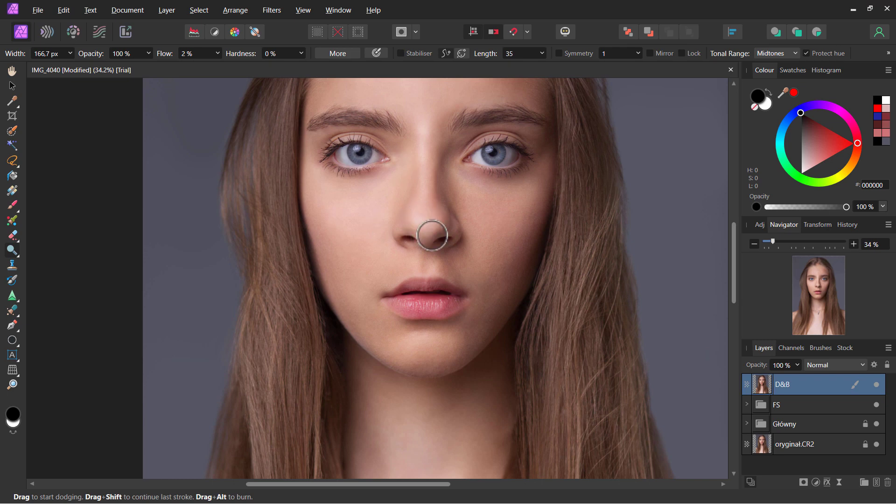
left_click_drag(406, 289, 396, 264)
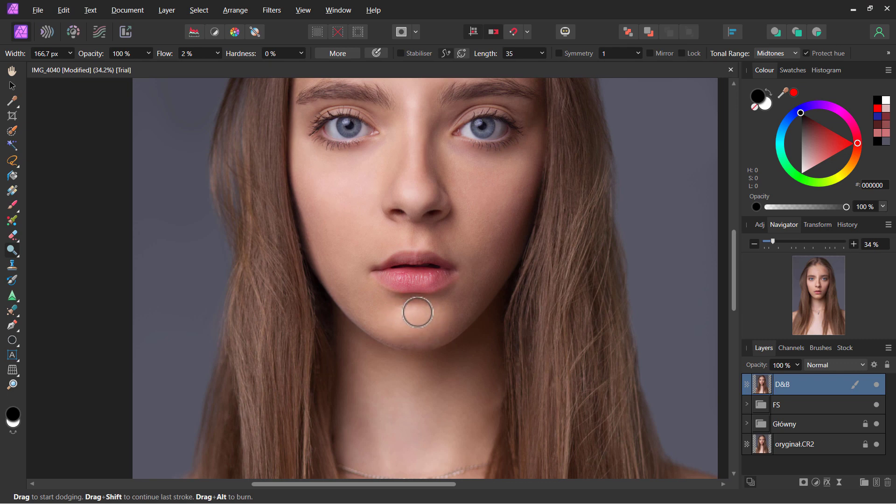
left_click_drag(393, 317, 412, 324)
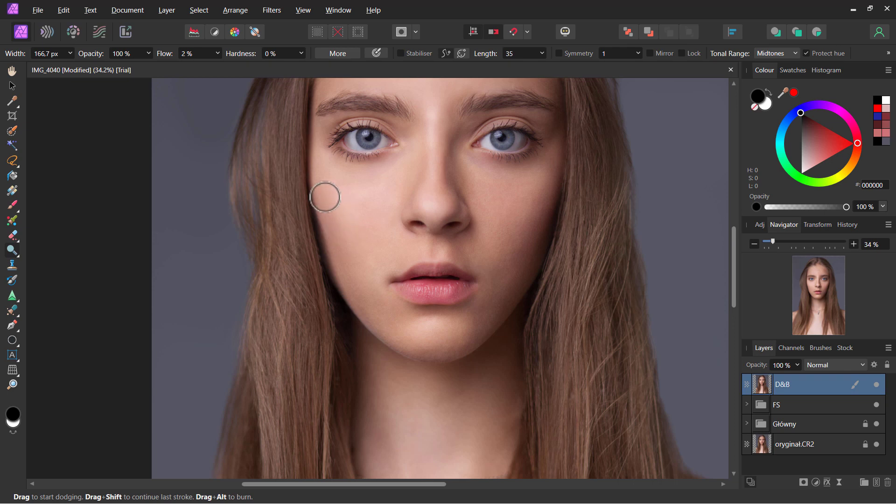
Centre the face and dodge the skin below the eye
scroll(405, 322, "right", 1)
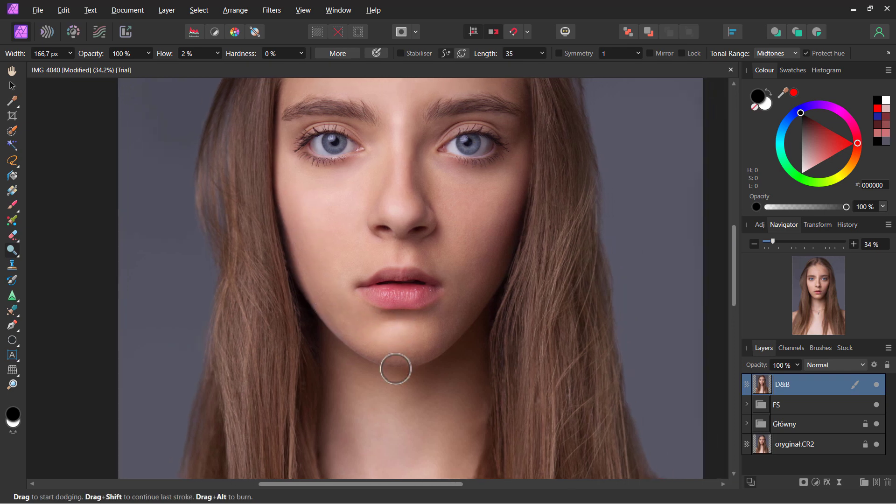
left_click_drag(420, 221, 426, 276)
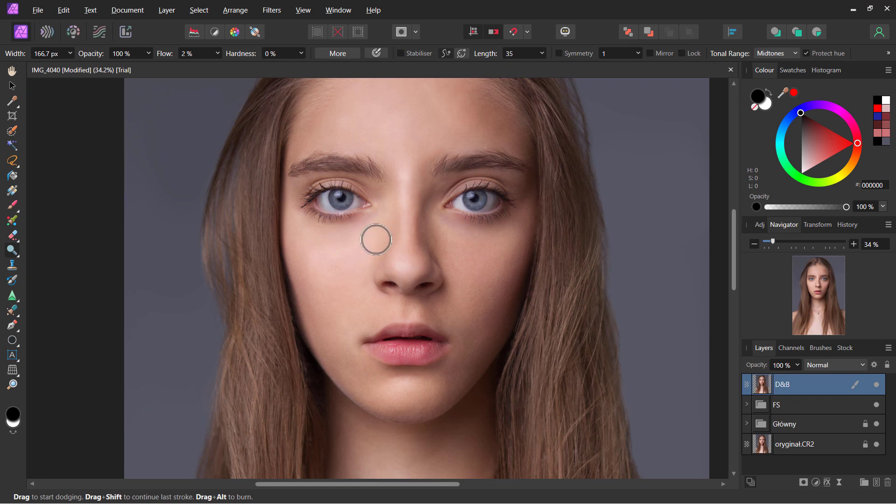
key("space")
left_click_drag(410, 240, 447, 233)
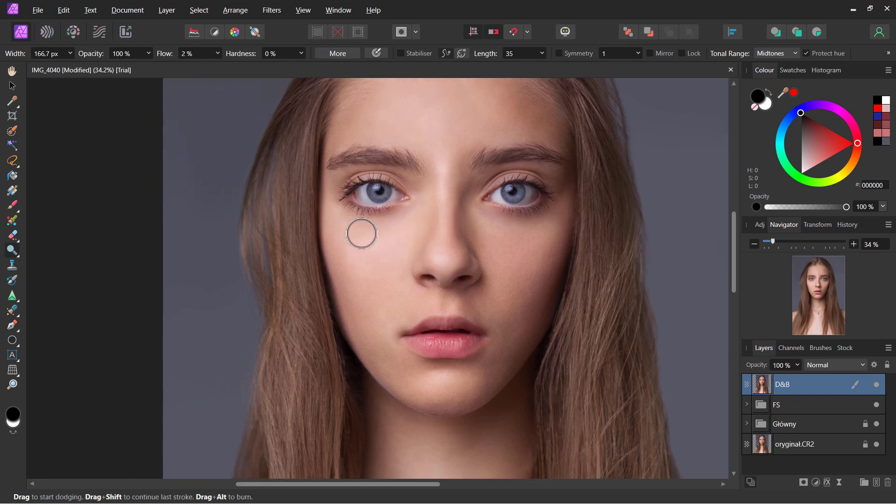
left_click_drag(383, 235, 356, 246)
key("space")
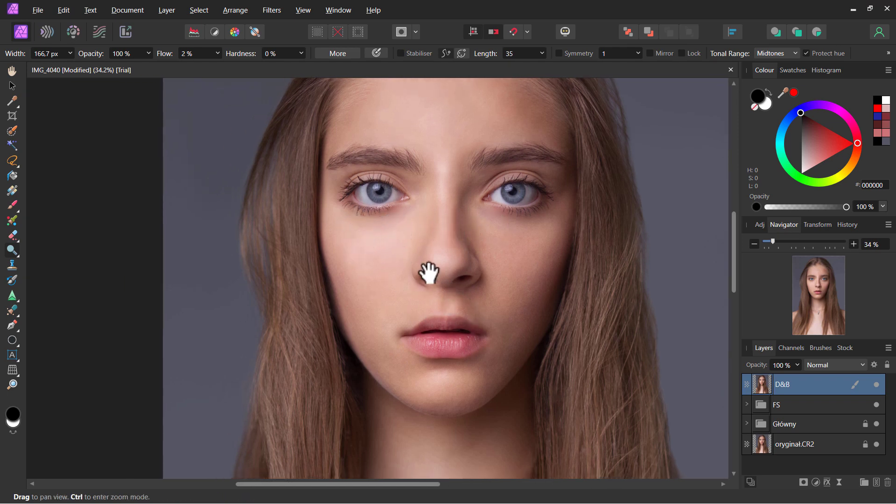
mouse_move(427, 271)
left_mouse_down()
mouse_move(421, 254)
mouse_move(423, 277)
left_mouse_up()
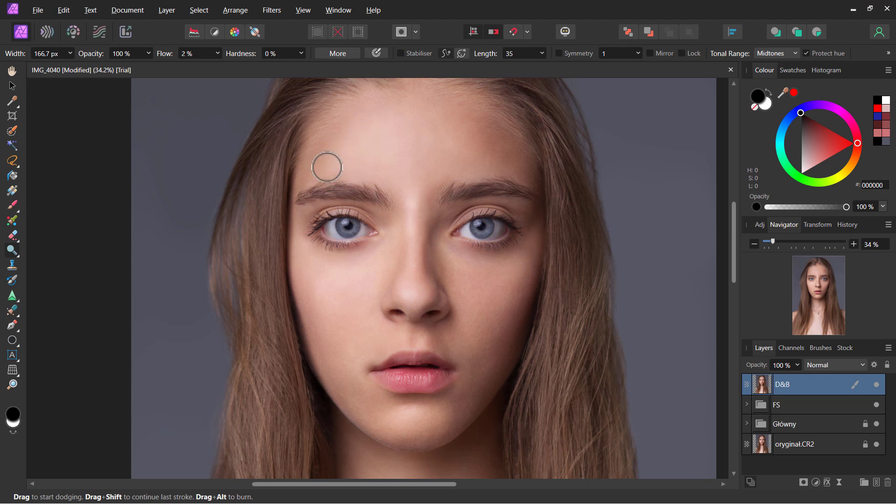
Continue dodging the chin and forehead, with the tonal range switched to Shadows
scroll(467, 210, "right", 1)
scroll(426, 190, "right", 2)
scroll(436, 176, "right", 2)
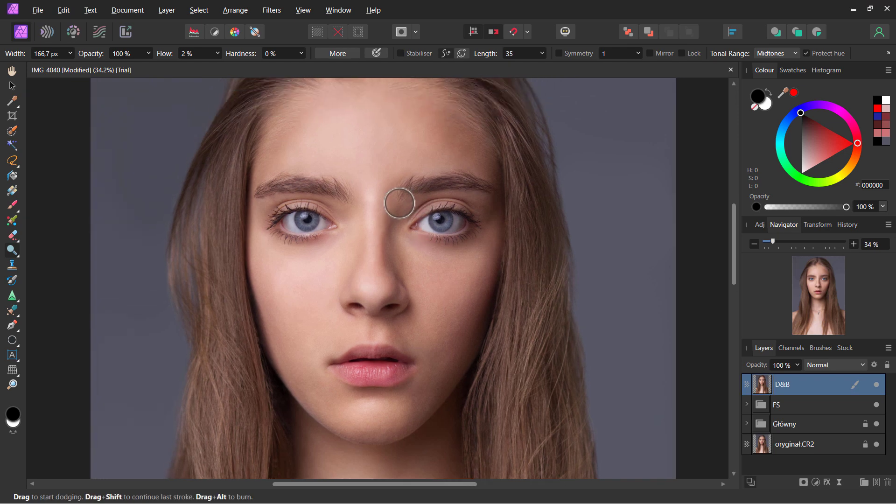
left_click_drag(387, 140, 386, 152)
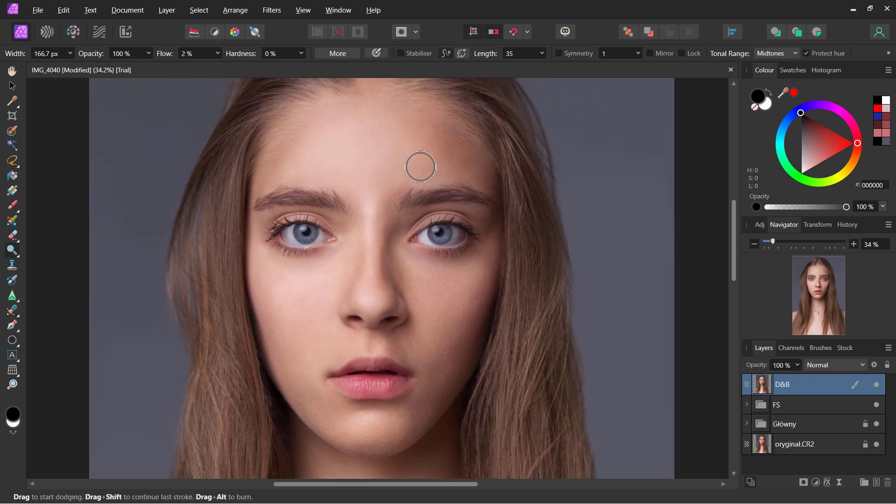
left_click_drag(413, 194, 424, 145)
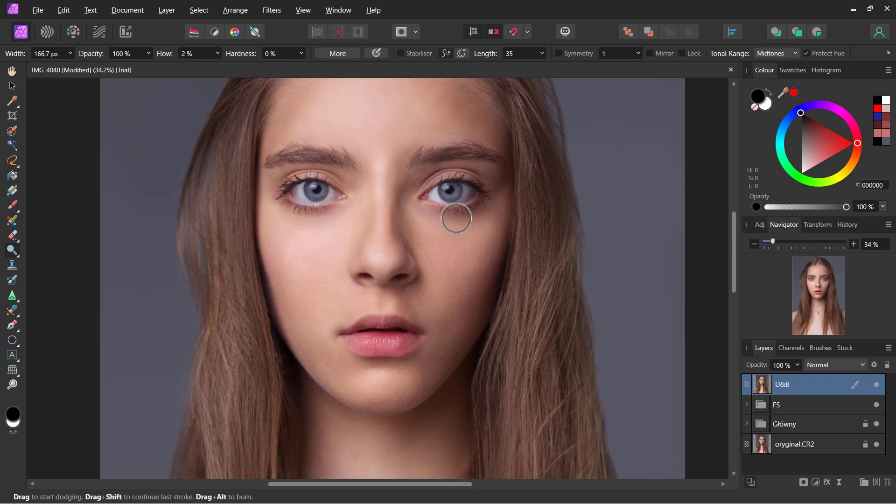
scroll(510, 294, "down", 5)
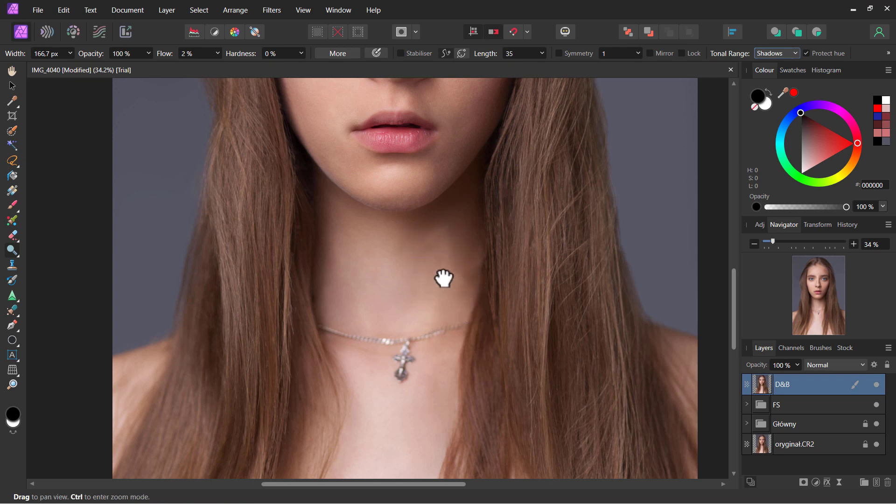
Dodge shadows down the neck around the necklace, then open the mask type list
mouse_move(442, 277)
left_mouse_down()
mouse_move(462, 246)
mouse_move(459, 195)
left_mouse_up()
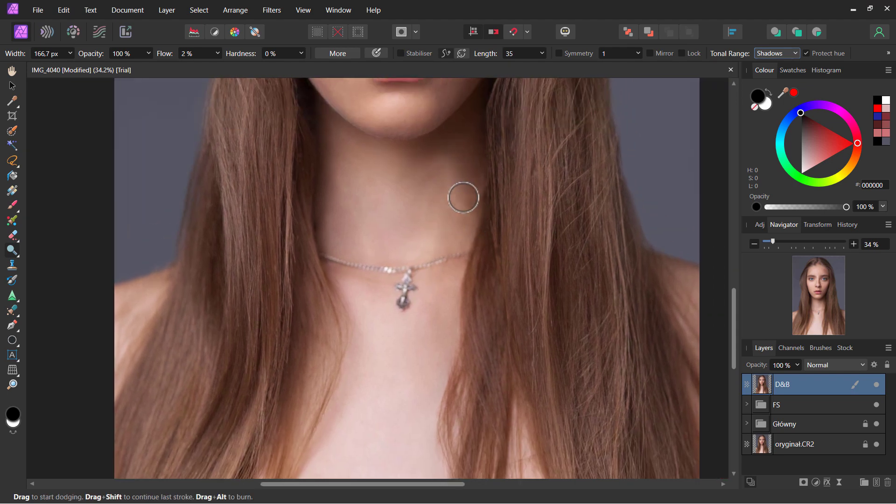
left_click_drag(411, 210, 416, 220)
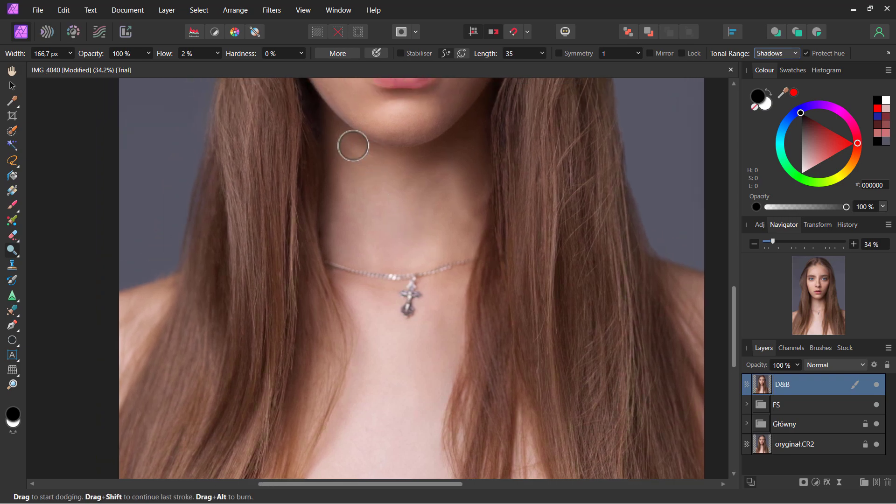
left_click_drag(444, 280, 422, 159)
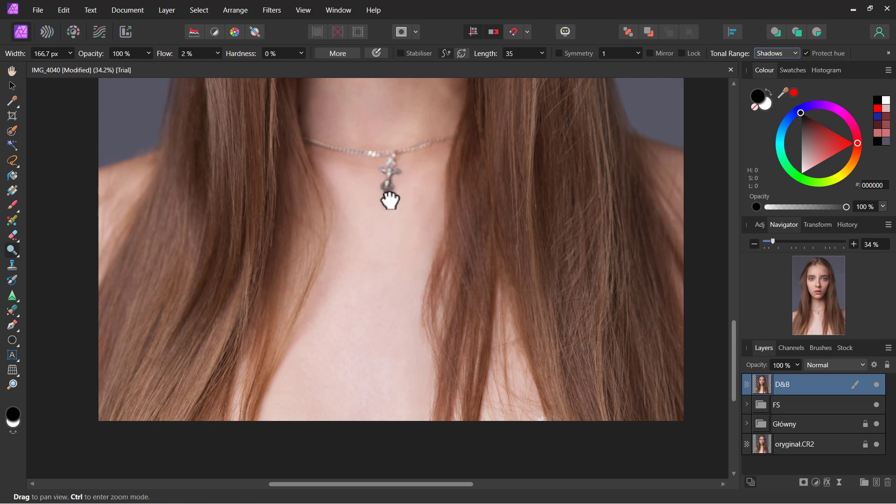
left_click_drag(390, 194, 411, 299)
left_click_drag(447, 177, 452, 221)
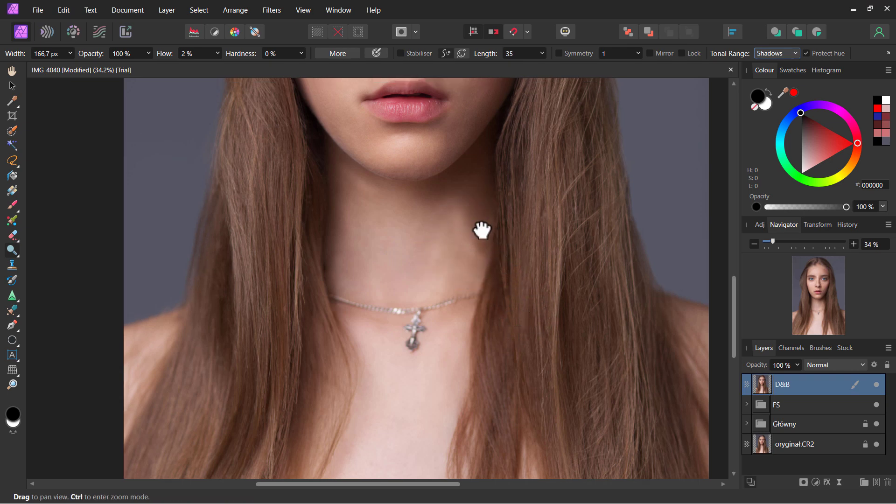
left_click_drag(481, 230, 481, 305)
left_click(803, 483)
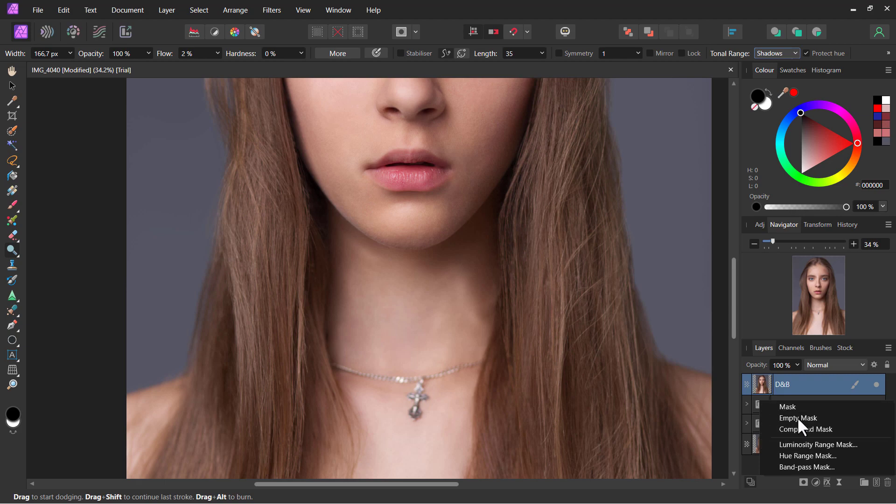
Add an empty mask to D&B and switch to the Burn Brush
left_click(797, 416)
left_click(762, 385)
left_click_drag(481, 190, 448, 353)
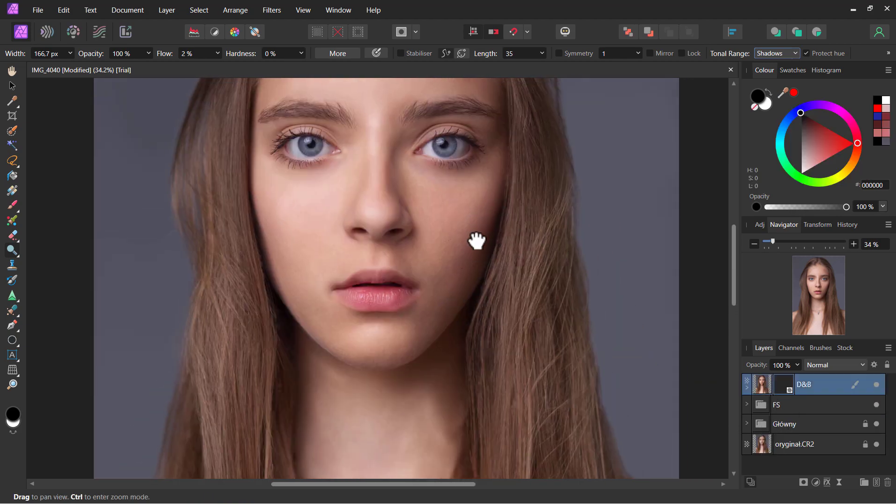
left_click(12, 252)
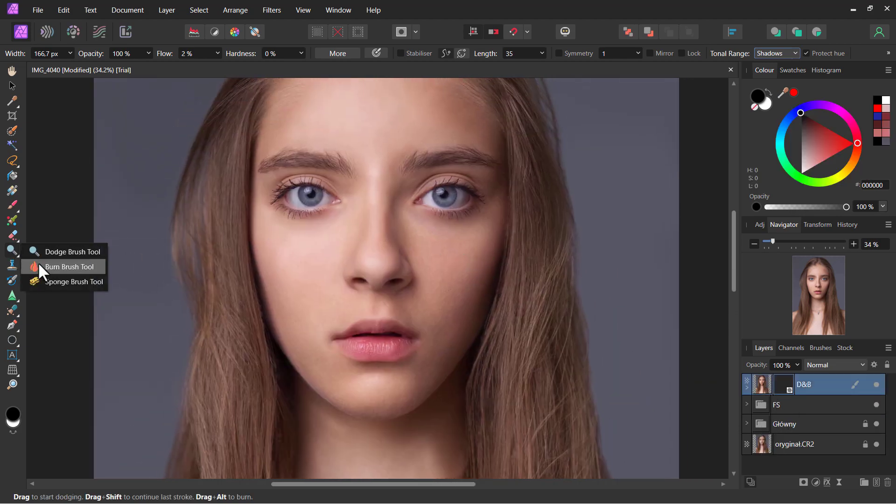
left_click(41, 267)
Burn shadows along the cheek and lips, zoom in on the lips, then return to the Dodge Brush
left_click_drag(450, 260, 426, 224)
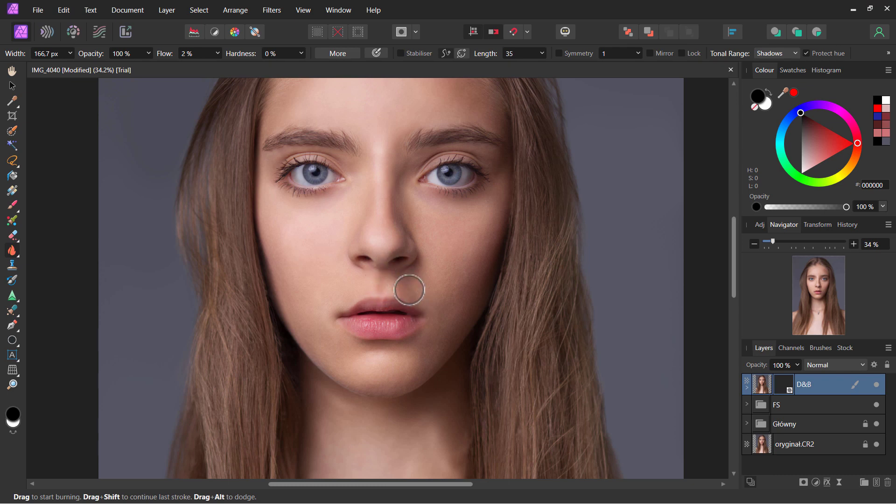
left_click_drag(420, 270, 455, 284)
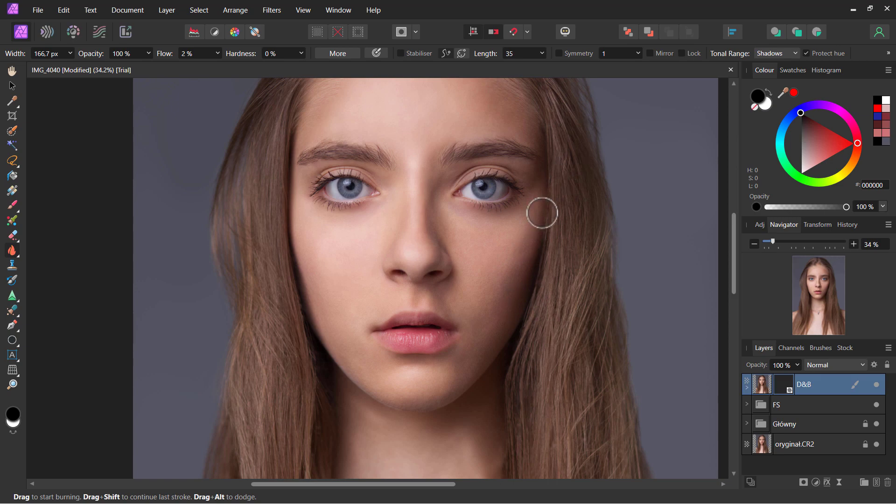
left_click_drag(496, 267, 475, 216)
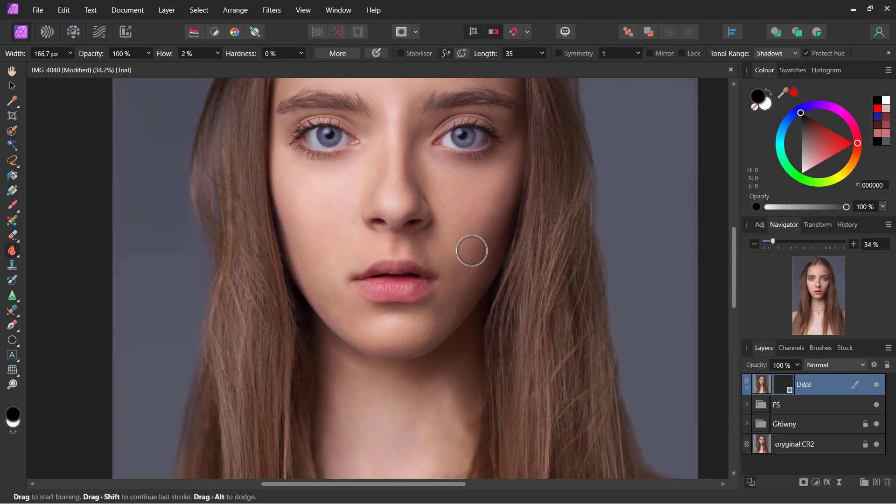
scroll(446, 252, "up", 3)
left_click_drag(452, 300, 433, 282)
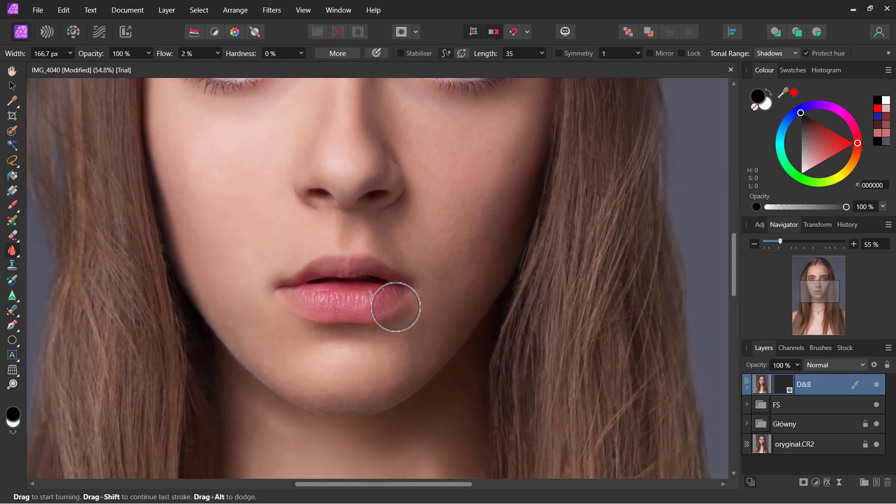
left_click(16, 258)
left_click(56, 250)
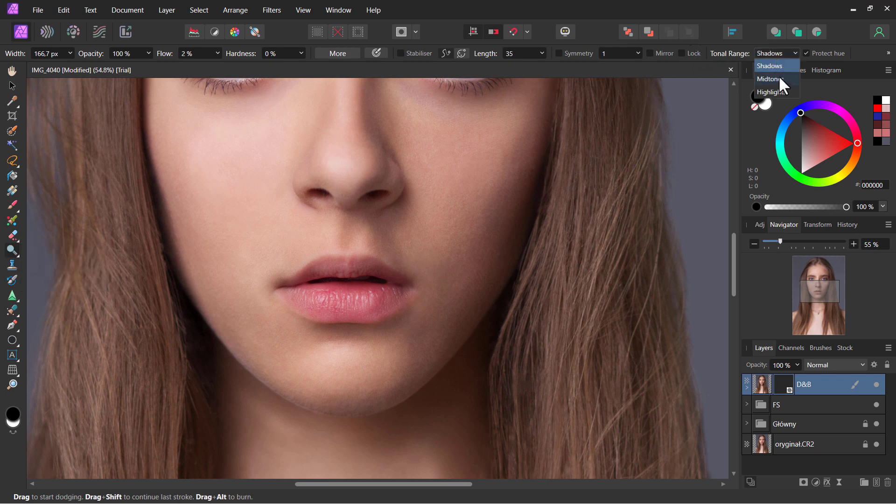
Set the dodge tonal range to Shadows and zoom out to the whole face
left_click(778, 65)
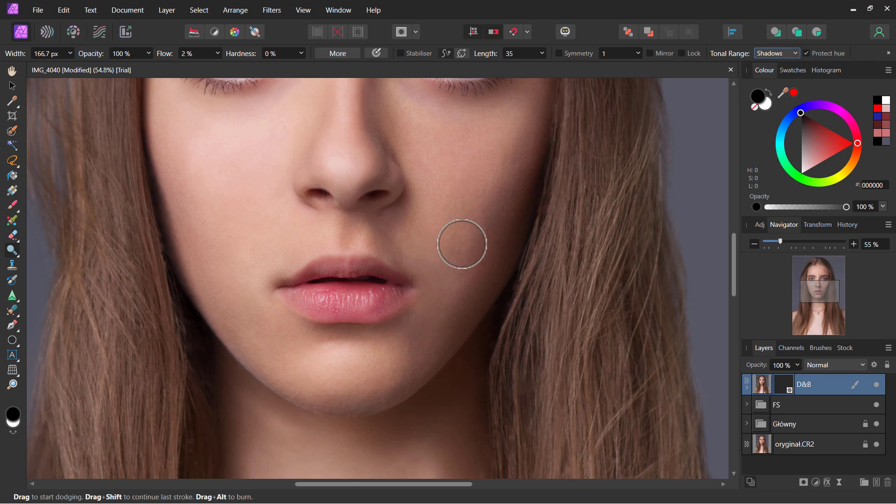
left_click_drag(507, 202, 457, 260)
left_click_drag(474, 164, 492, 296)
left_click_drag(420, 300, 470, 271)
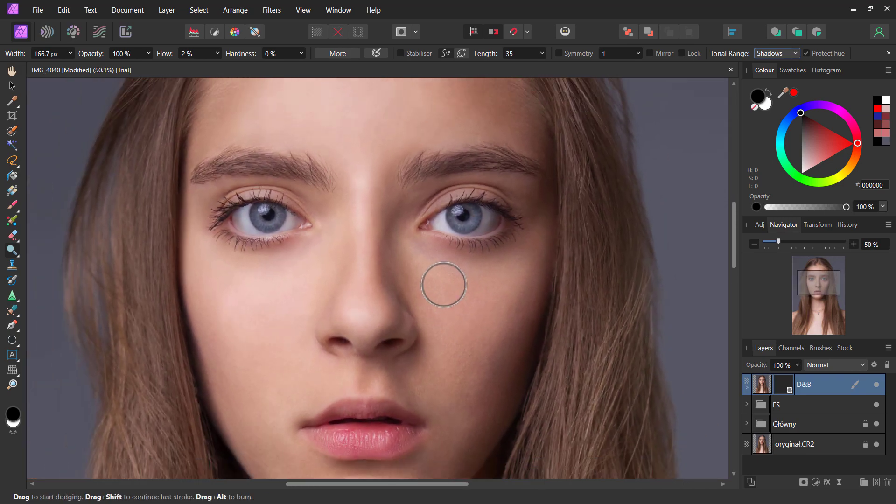
scroll(443, 285, "down", 2)
left_click_drag(485, 234, 485, 256)
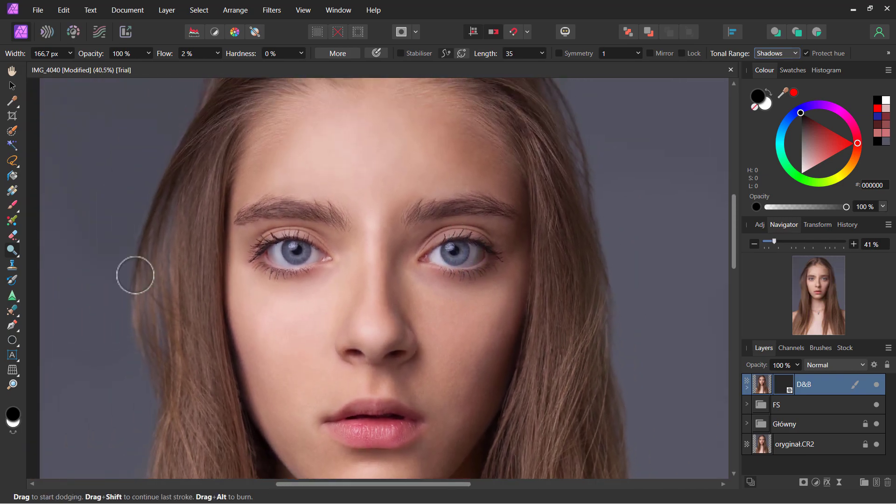
Switch to the Burn Brush at Midtones and darken both temples by the hairline
left_click(12, 252)
left_click(56, 264)
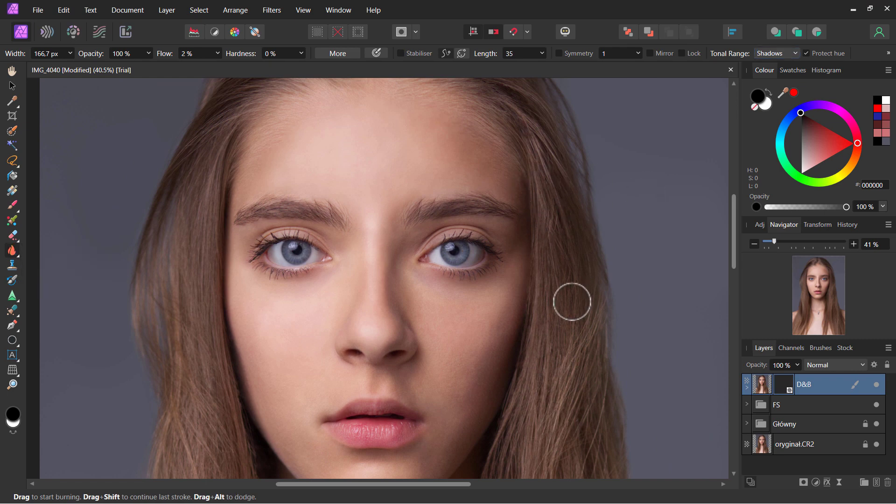
left_click(782, 80)
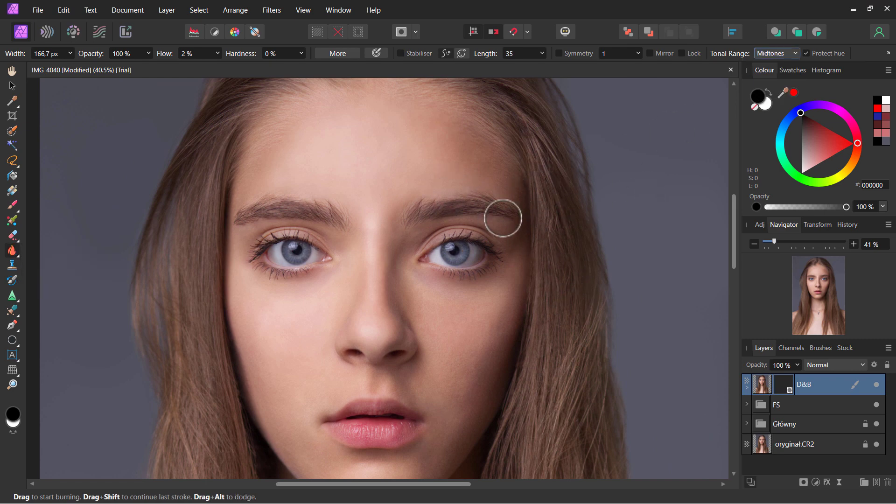
left_click_drag(520, 185, 514, 152)
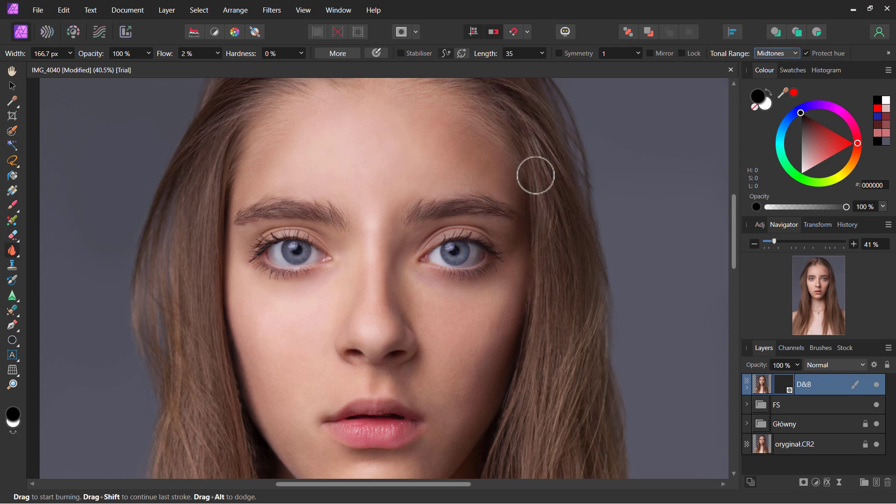
left_click_drag(464, 193, 516, 179)
mouse_move(291, 144)
left_mouse_down()
mouse_move(310, 120)
mouse_move(281, 172)
left_mouse_up()
Burn midtones along the neck beneath the jawline, then reframe the face
scroll(314, 298, "down", 2)
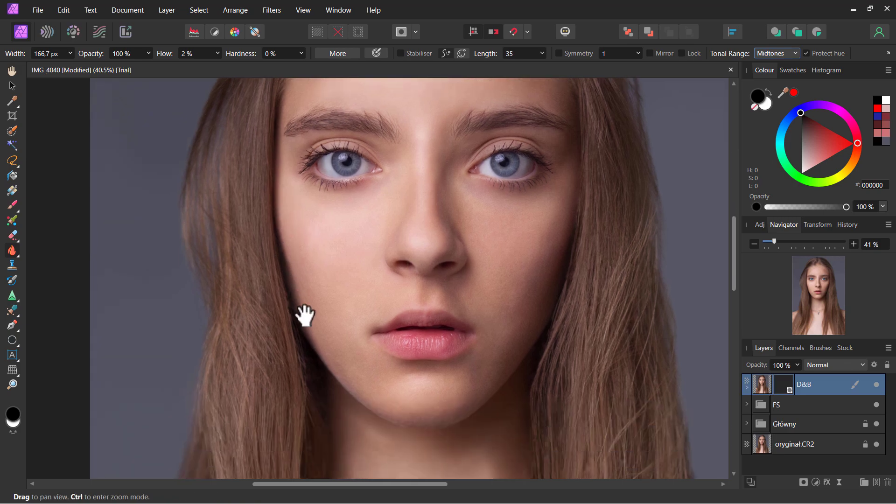
scroll(284, 272, "down", 1)
scroll(346, 236, "down", 4)
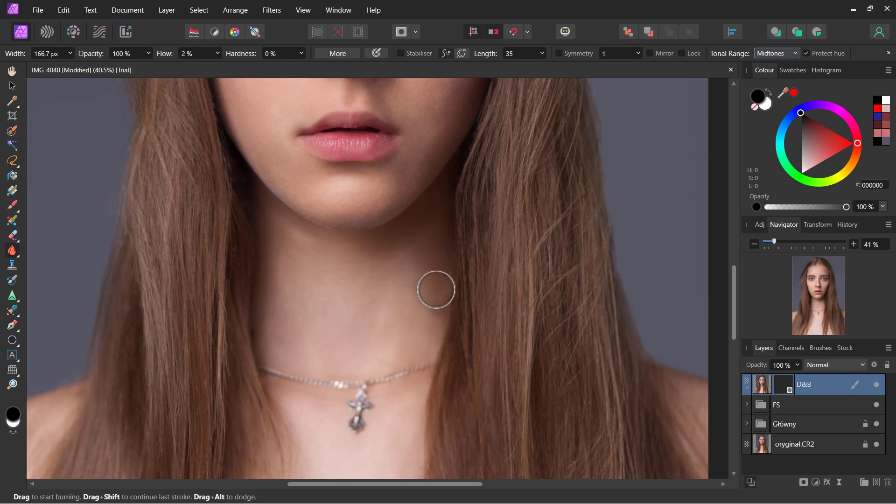
scroll(436, 289, "down", 1)
scroll(401, 260, "down", 1)
scroll(425, 250, "down", 1)
scroll(437, 300, "down", 1)
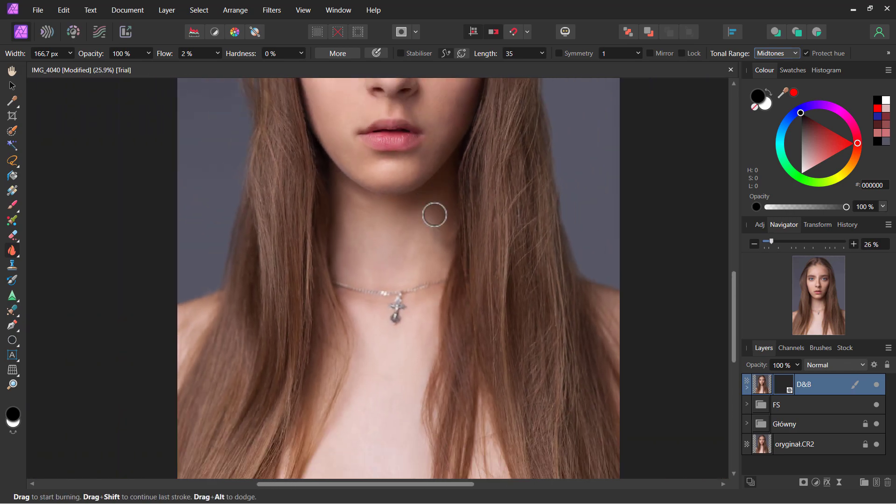
mouse_move(434, 215)
left_mouse_down()
mouse_move(430, 194)
mouse_move(374, 352)
mouse_move(396, 392)
mouse_move(422, 316)
mouse_move(415, 352)
mouse_move(410, 280)
left_mouse_up()
scroll(460, 289, "up", 1)
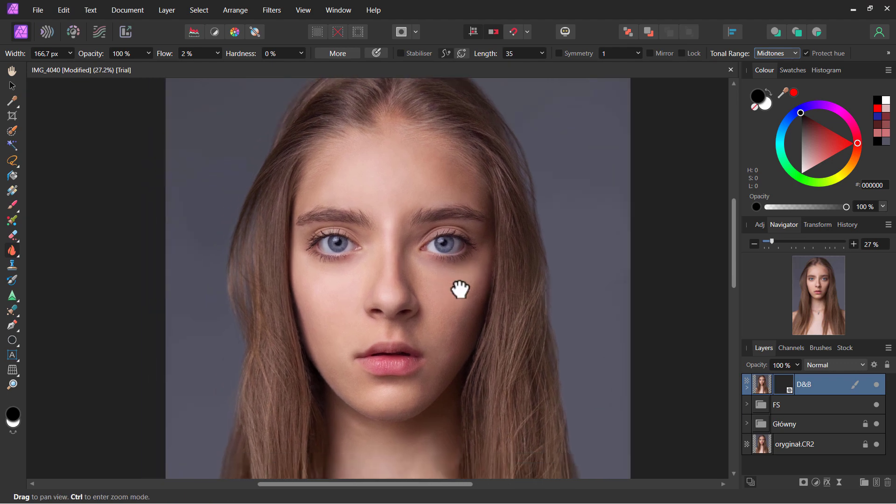
scroll(467, 291, "up", 1)
scroll(465, 282, "up", 1)
scroll(466, 294, "up", 2)
scroll(513, 317, "up", 1)
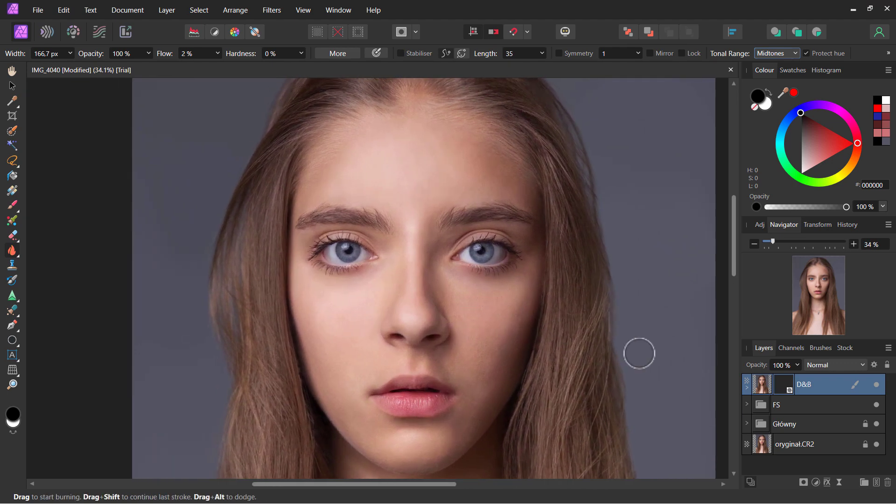
Target the D&B mask with a black Paint Brush of about 310 px
left_click(785, 391)
key("b")
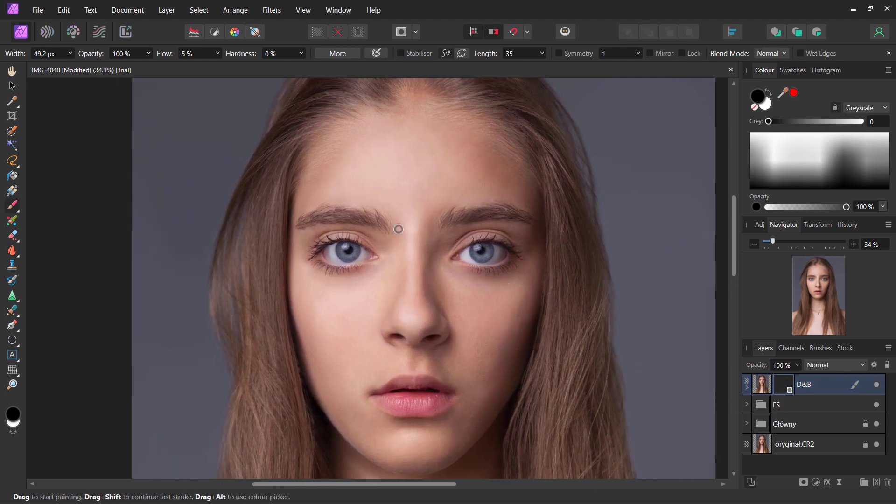
left_click_drag(407, 240, 422, 248)
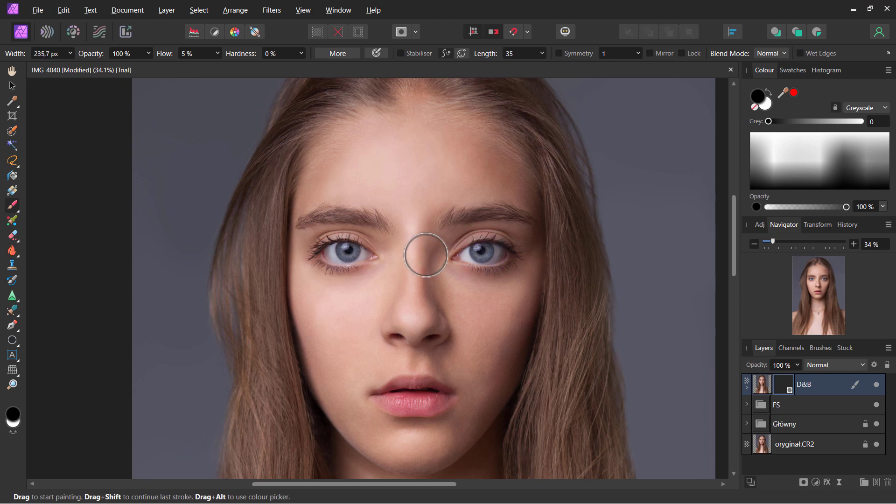
scroll(422, 249, "up", 1)
scroll(423, 242, "up", 2)
left_click_drag(416, 240, 434, 240)
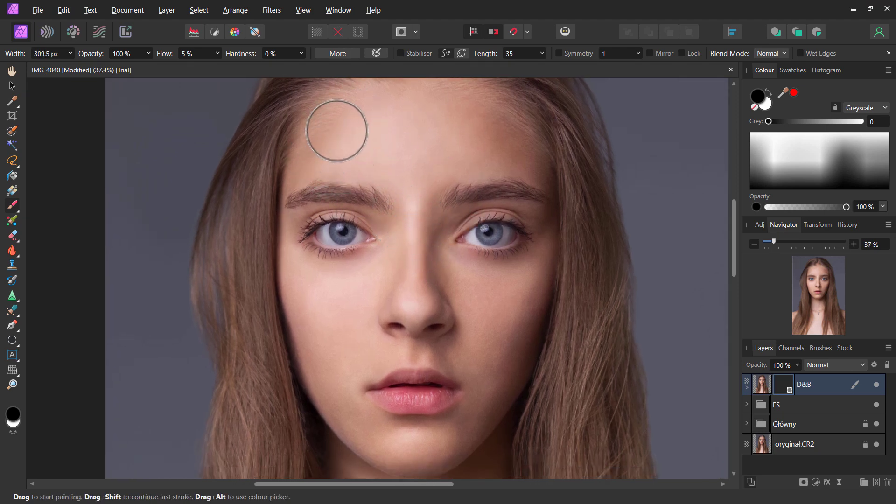
mouse_move(420, 167)
left_mouse_down()
mouse_move(411, 168)
mouse_move(421, 187)
left_mouse_up()
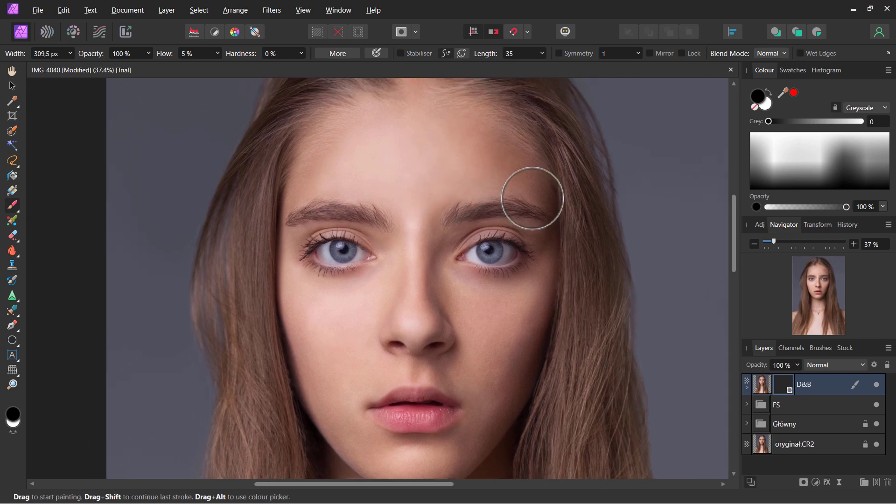
key("x")
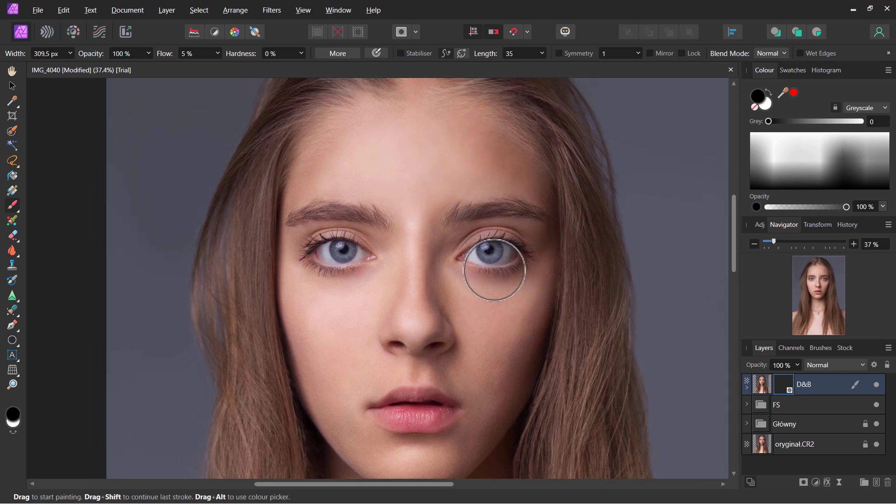
key("x")
left_click_drag(480, 251, 484, 233)
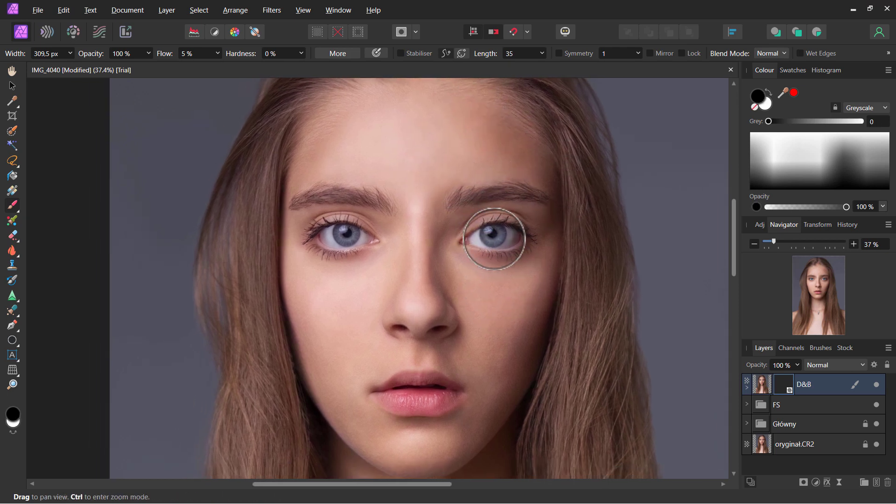
left_click(784, 388, "alt")
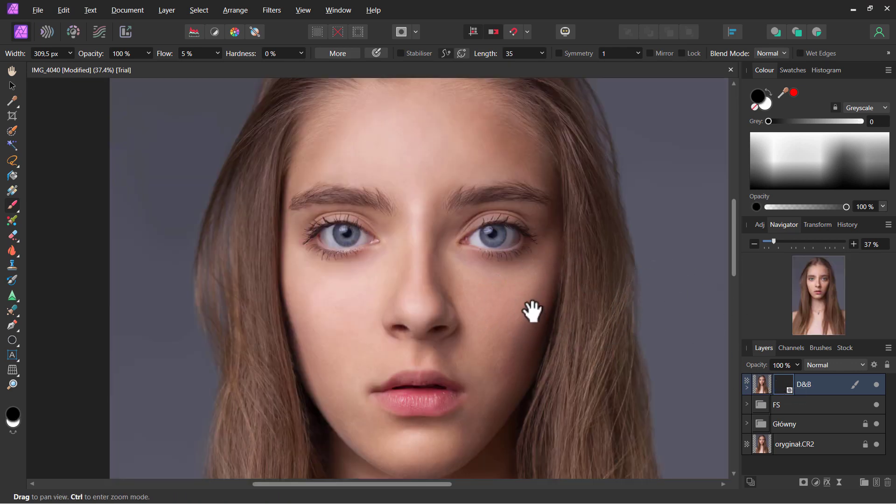
Paint black on the mask to fade the effect over the forehead
left_click_drag(533, 310, 531, 276)
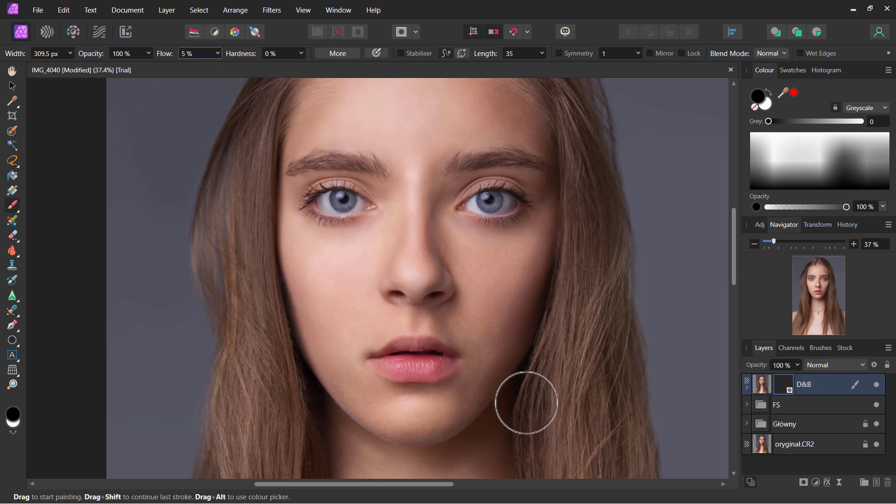
key("space")
mouse_move(522, 369)
left_mouse_down()
mouse_move(511, 356)
mouse_move(504, 380)
mouse_move(514, 314)
mouse_move(430, 324)
left_mouse_up()
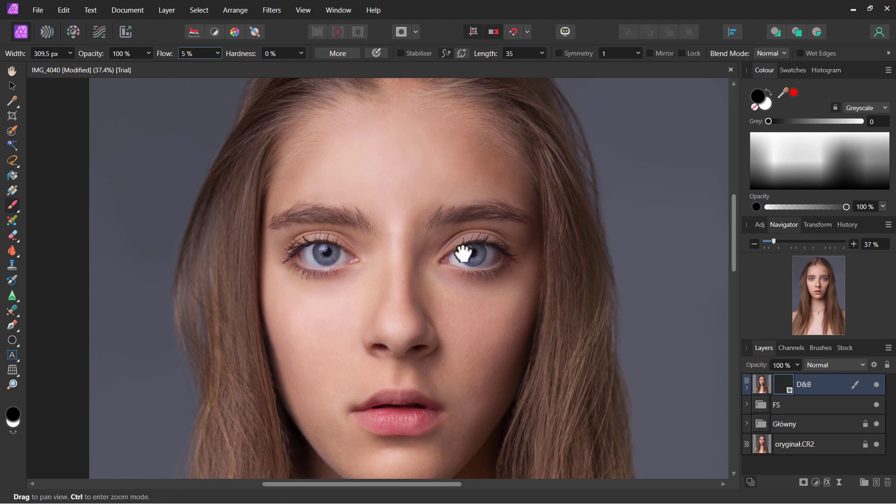
left_click_drag(464, 250, 468, 285)
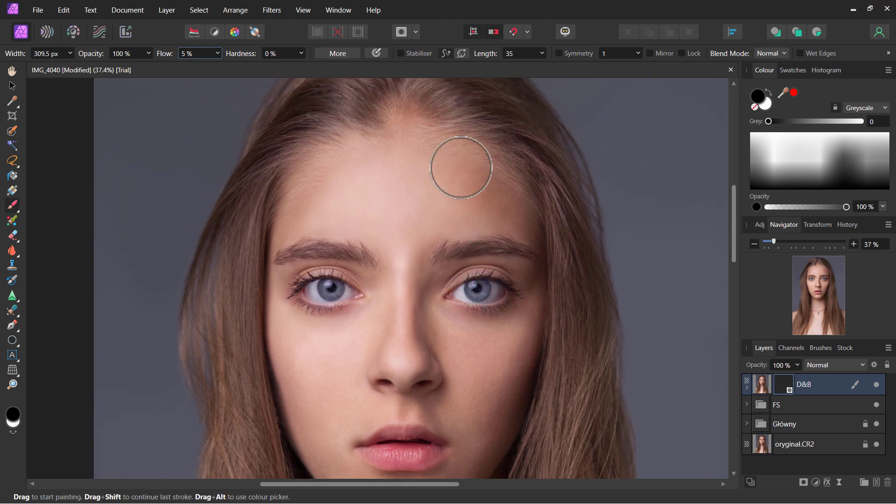
mouse_move(422, 180)
left_mouse_down()
mouse_move(435, 172)
mouse_move(457, 195)
mouse_move(442, 180)
mouse_move(460, 175)
mouse_move(422, 156)
mouse_move(485, 225)
mouse_move(466, 224)
mouse_move(476, 212)
mouse_move(456, 174)
mouse_move(525, 236)
left_mouse_up()
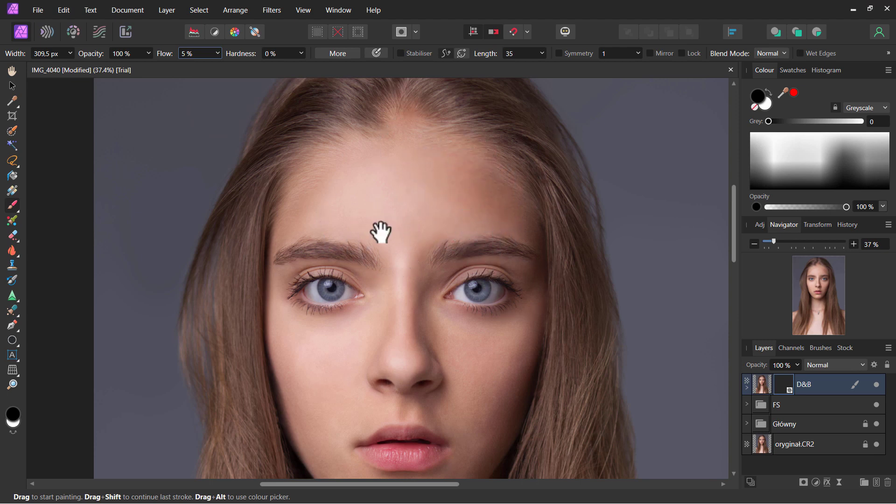
Paint black on the mask over the cheek, chin and jaw
mouse_move(380, 233)
left_mouse_down()
mouse_move(417, 246)
mouse_move(382, 183)
left_mouse_up()
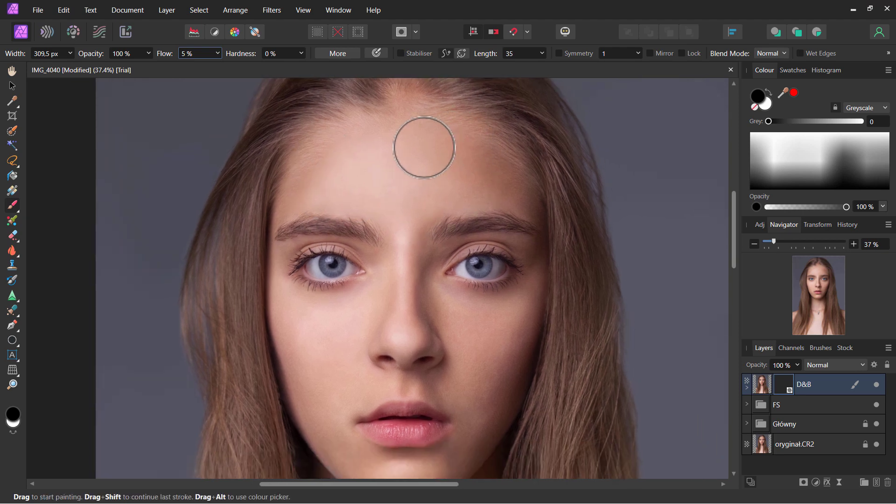
left_click_drag(474, 139, 473, 111)
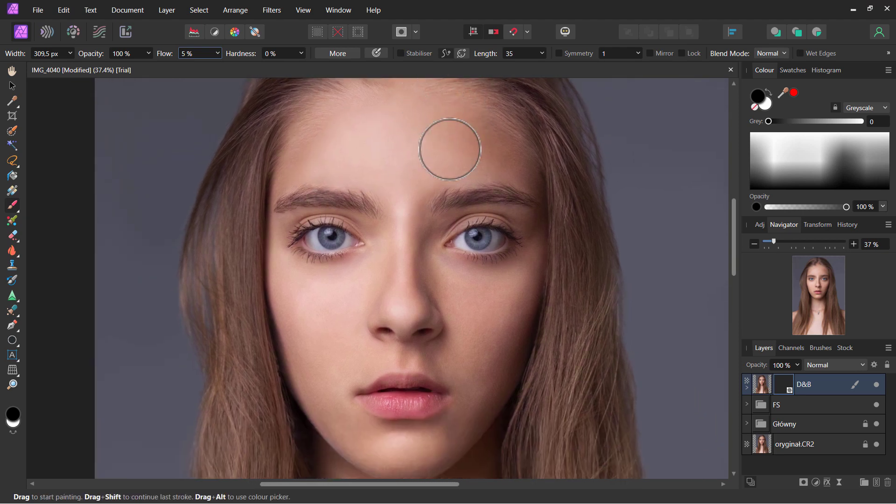
mouse_move(374, 232)
left_mouse_down()
mouse_move(372, 206)
mouse_move(390, 194)
left_mouse_up()
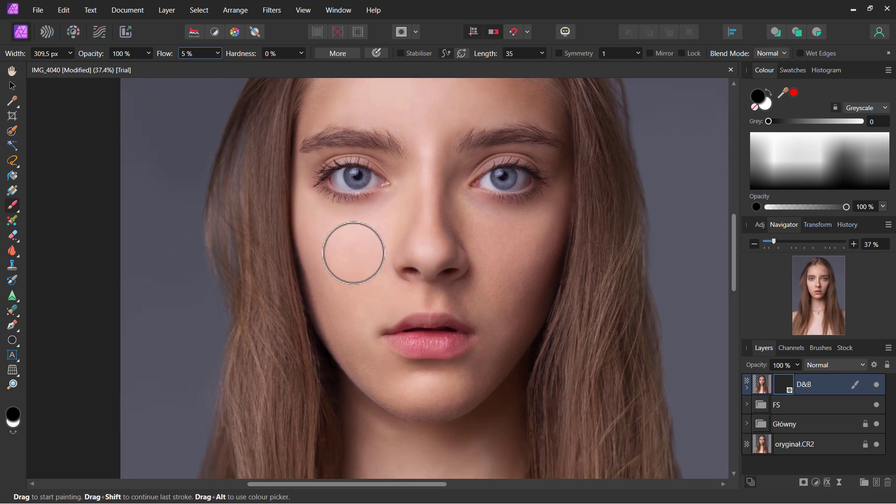
left_click_drag(393, 247, 396, 168)
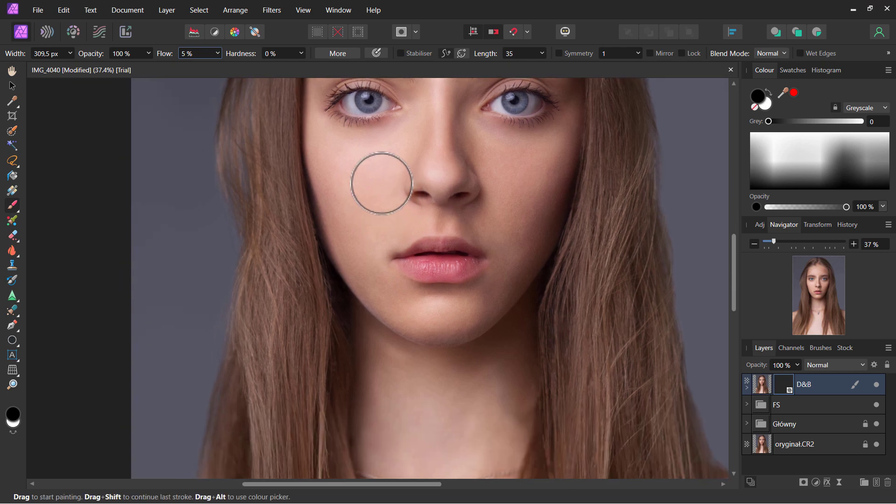
left_click_drag(424, 230, 427, 205)
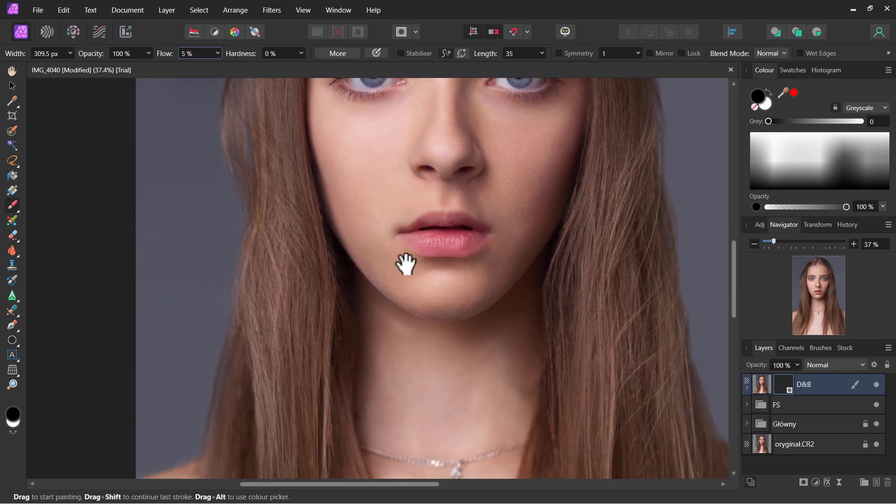
left_click_drag(406, 262, 404, 212)
mouse_move(375, 263)
left_mouse_down()
mouse_move(413, 288)
mouse_move(400, 276)
mouse_move(505, 296)
mouse_move(495, 315)
mouse_move(492, 288)
mouse_move(494, 344)
mouse_move(531, 326)
mouse_move(494, 350)
mouse_move(480, 320)
mouse_move(536, 322)
mouse_move(480, 314)
mouse_move(492, 336)
mouse_move(519, 345)
mouse_move(505, 284)
mouse_move(396, 266)
mouse_move(397, 278)
left_mouse_up()
Reframe the whole face and resize the brush to about 189 px for work between the brows
mouse_move(496, 309)
left_mouse_down()
mouse_move(519, 205)
mouse_move(514, 320)
left_mouse_up()
mouse_move(522, 202)
left_mouse_down()
mouse_move(536, 274)
mouse_move(502, 290)
mouse_move(478, 322)
left_mouse_up()
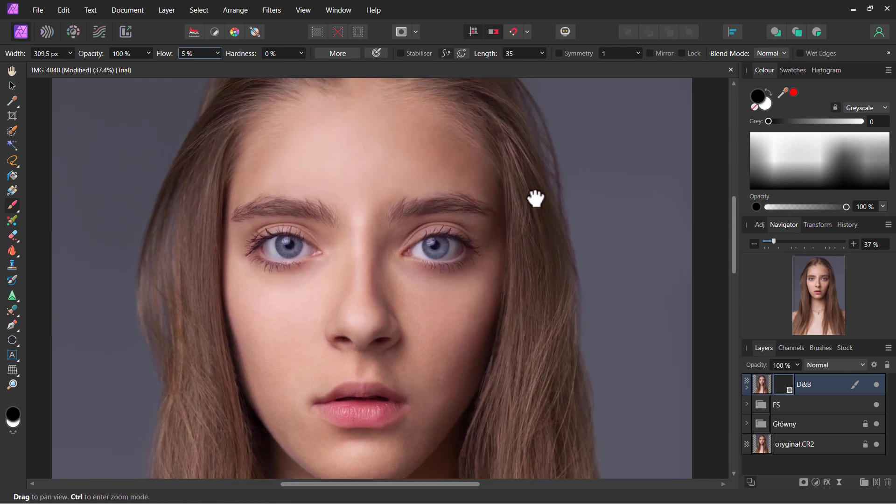
left_click_drag(536, 196, 562, 201)
scroll(472, 249, "down", 2)
mouse_move(504, 214)
left_mouse_down()
mouse_move(516, 202)
mouse_move(530, 220)
left_mouse_up()
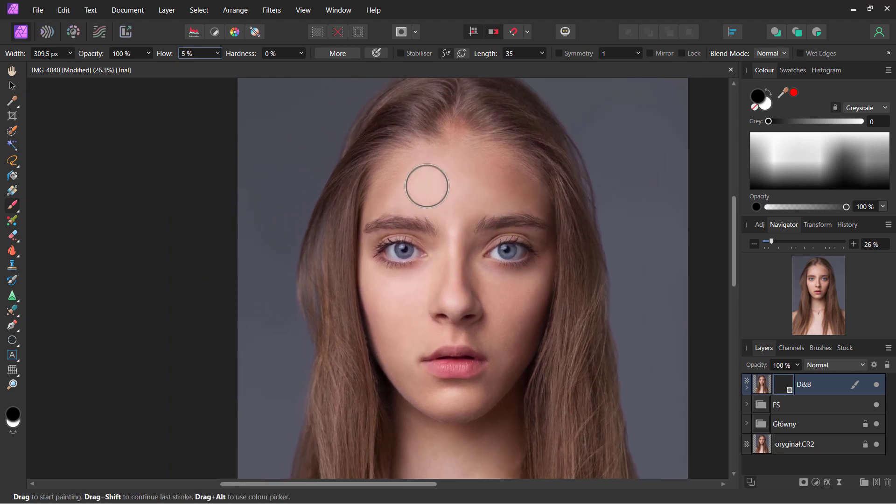
left_click_drag(434, 199, 392, 203)
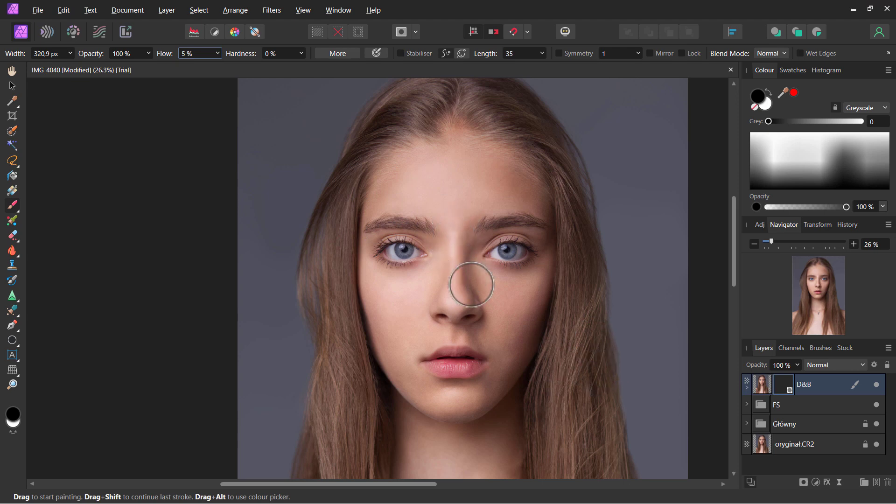
scroll(455, 271, "up", 1)
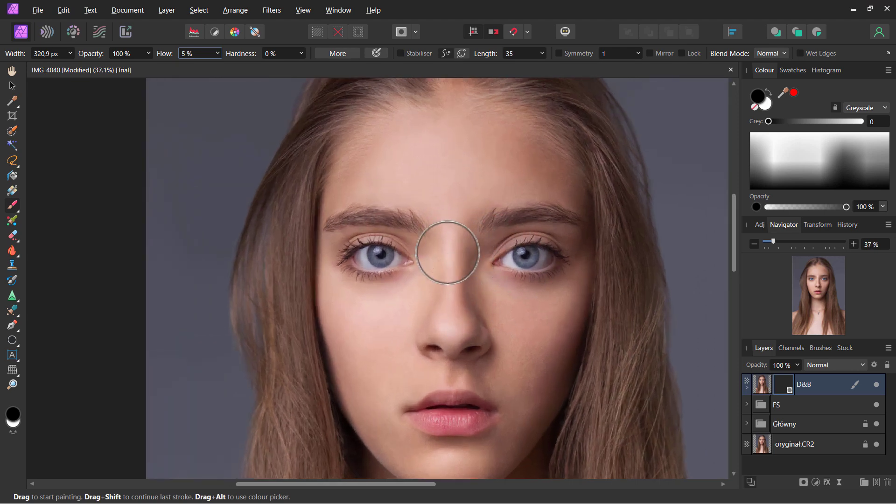
scroll(446, 250, "up", 2)
scroll(465, 243, "up", 2)
left_click_drag(465, 242, 445, 218)
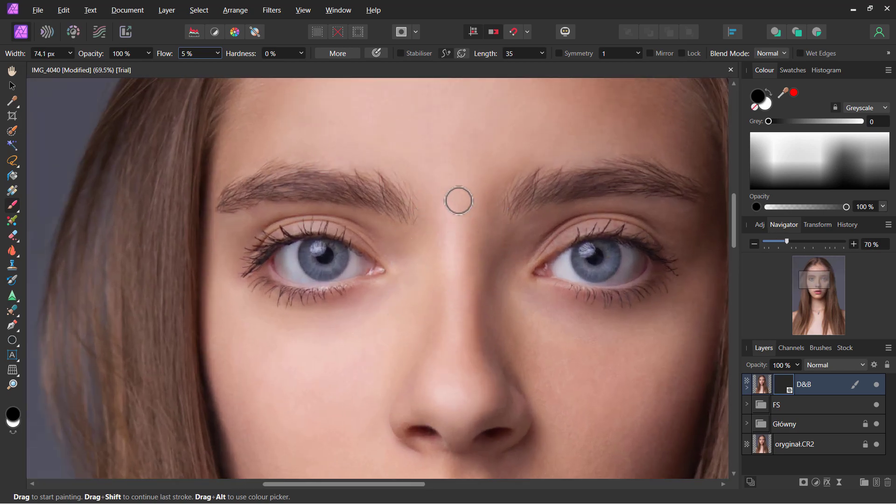
scroll(473, 273, "down", 2)
scroll(479, 194, "down", 2)
left_click_drag(479, 194, 464, 214)
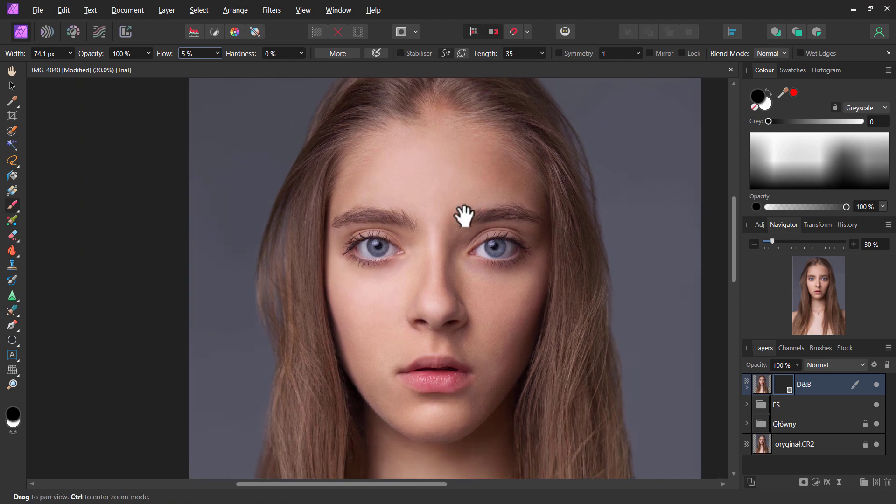
scroll(464, 240, "up", 2)
left_click_drag(444, 256, 420, 225)
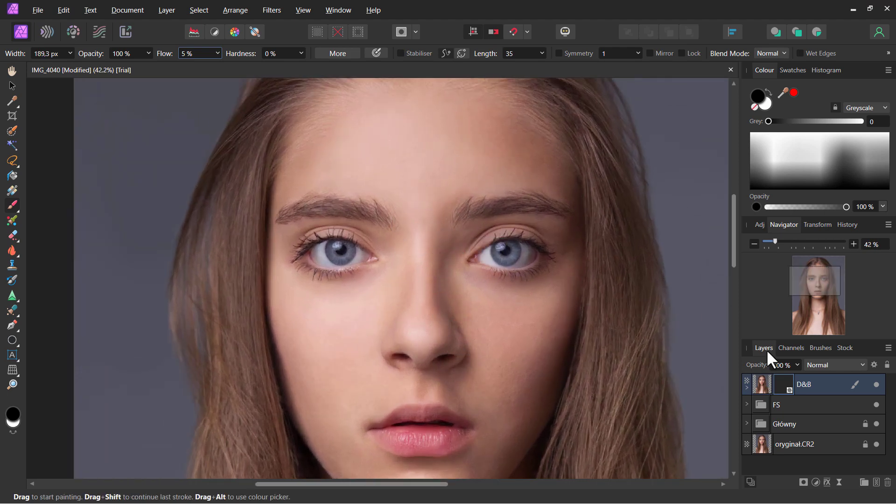
Target the D&B layer's pixels and switch to an enlarged Dodge Brush
left_click(762, 386)
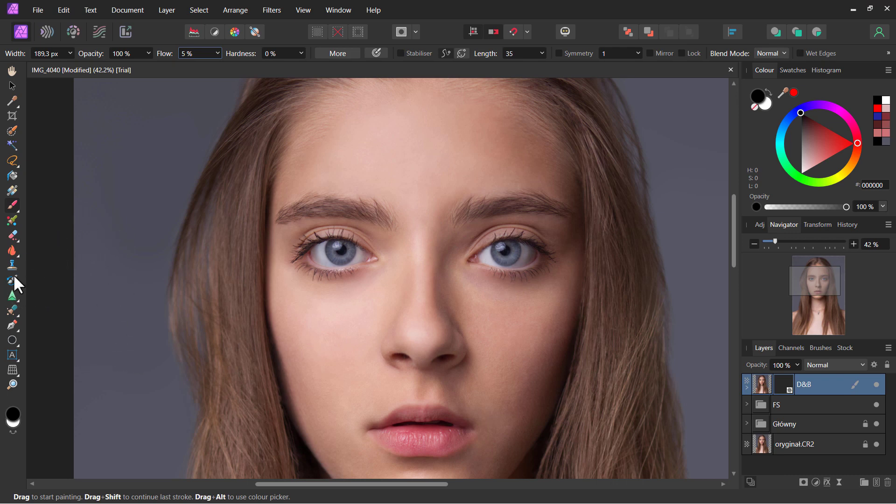
left_click(11, 249)
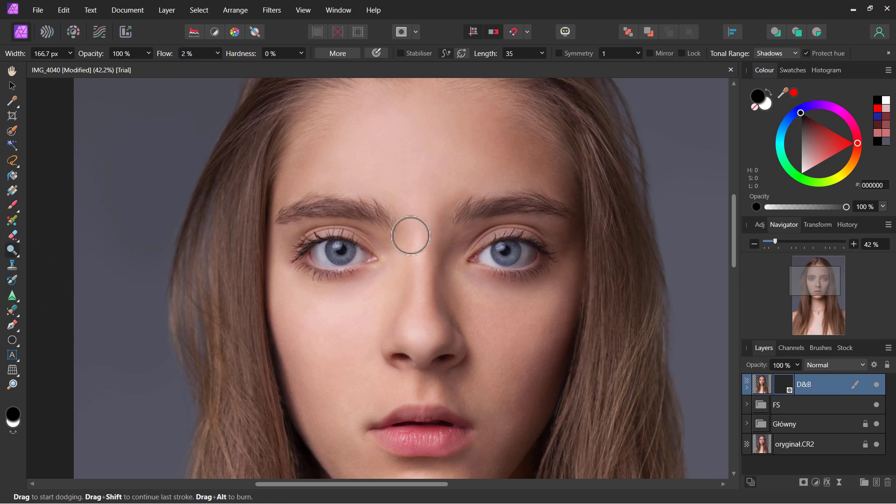
left_click_drag(410, 235, 410, 227)
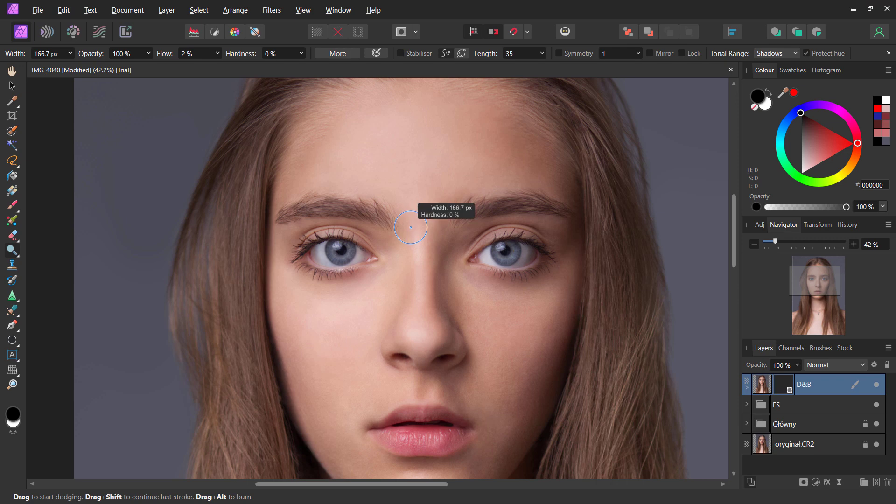
left_click_drag(410, 227, 410, 184)
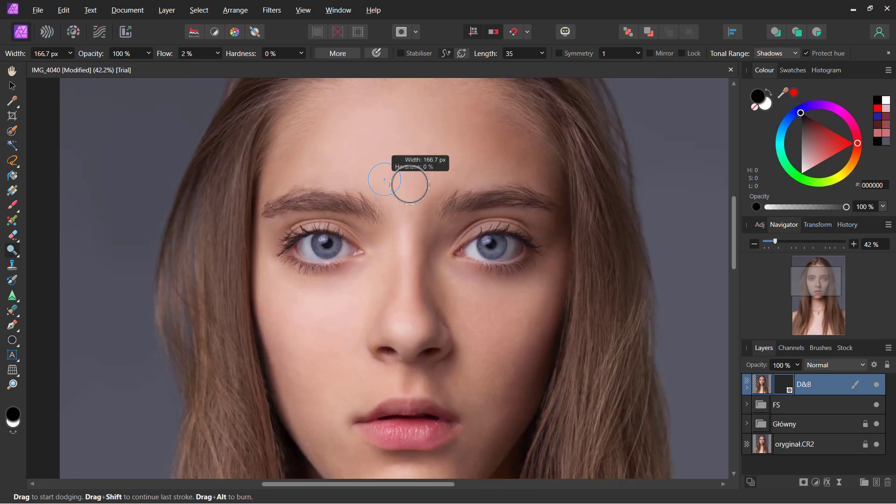
scroll(416, 238, "up", 3)
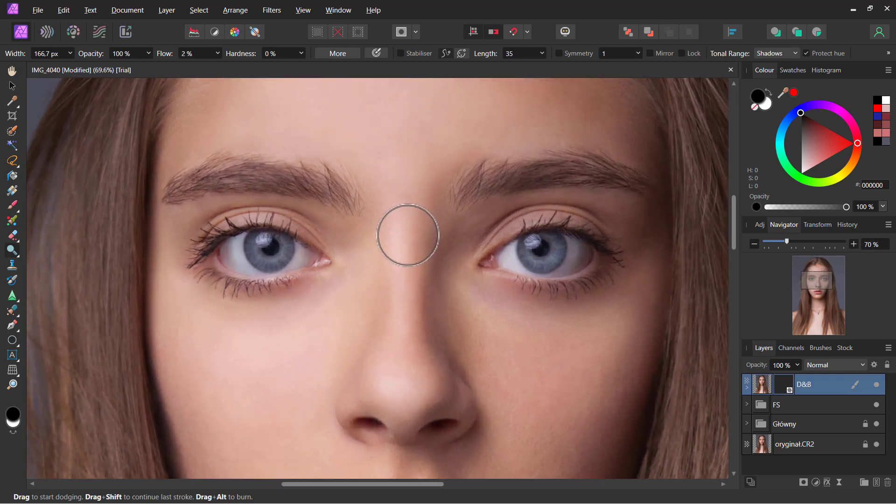
left_click_drag(420, 244, 415, 219)
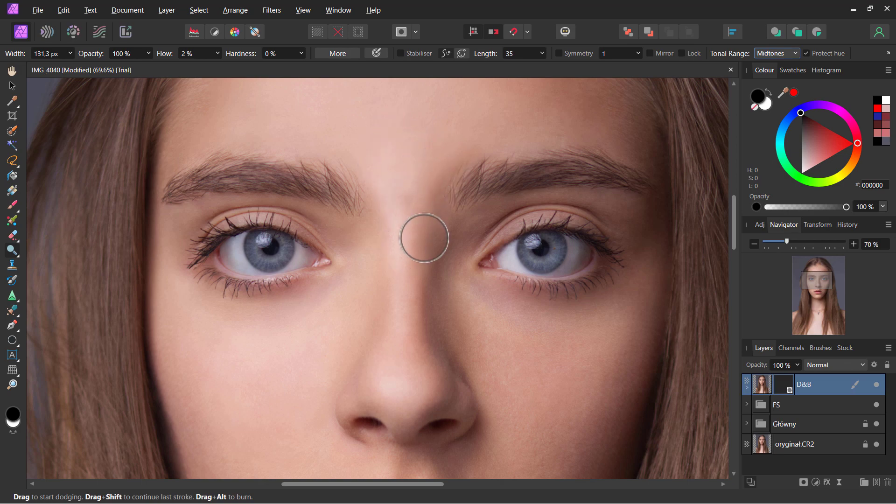
Dodge between the eyebrows and down the nose bridge, with Tonal Range on Midtones
left_click_drag(413, 210, 414, 158)
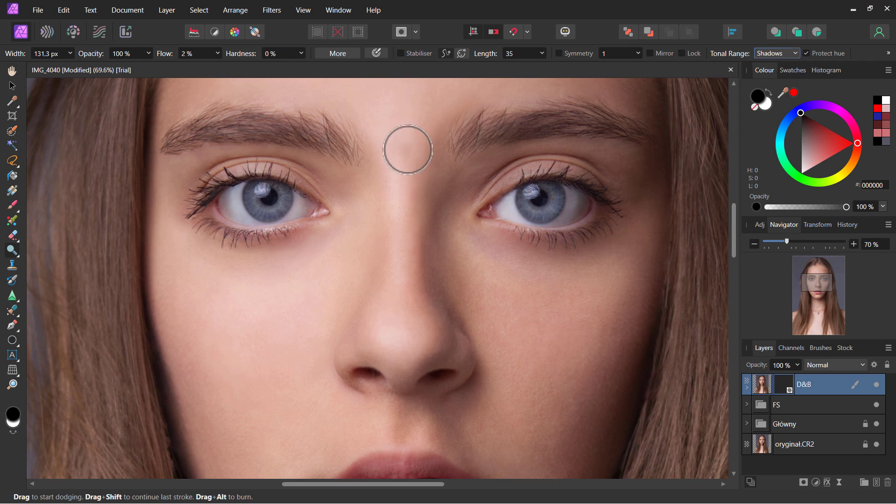
left_click_drag(404, 154, 445, 143)
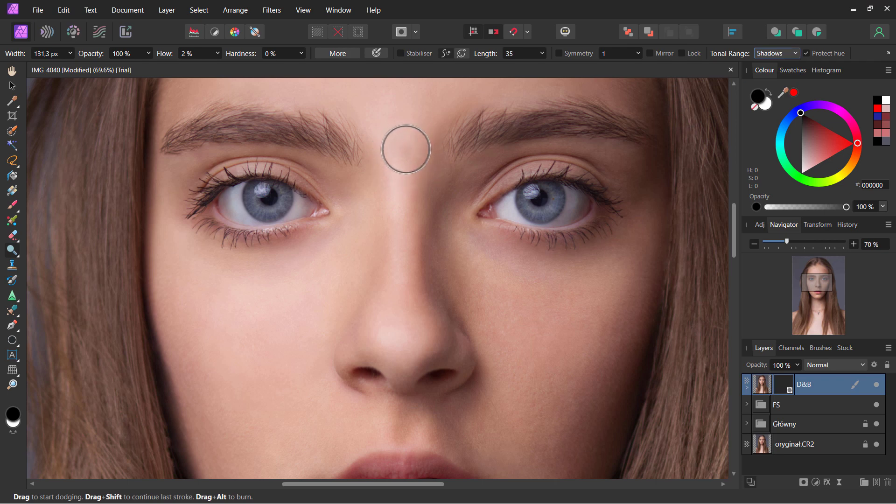
left_click(767, 80)
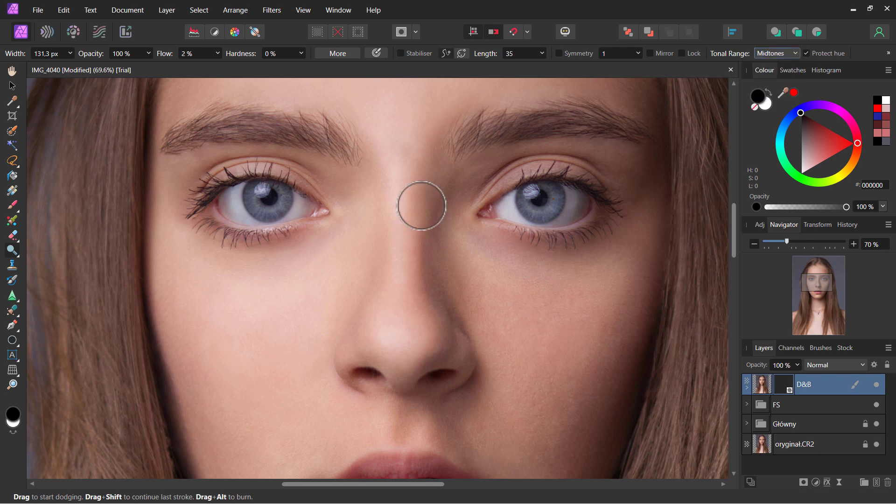
mouse_move(393, 167)
left_mouse_down()
mouse_move(396, 228)
mouse_move(382, 304)
left_mouse_up()
left_click_drag(424, 266, 428, 340)
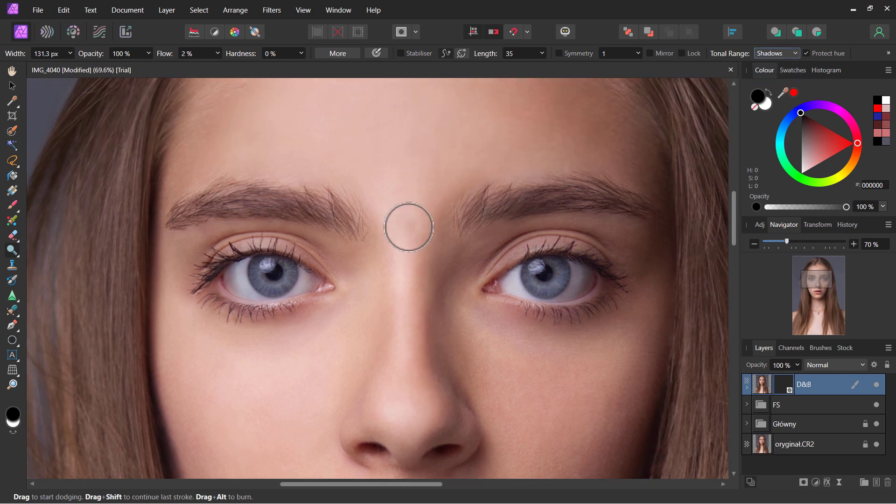
mouse_move(408, 226)
left_mouse_down()
mouse_move(414, 219)
mouse_move(402, 231)
left_mouse_up()
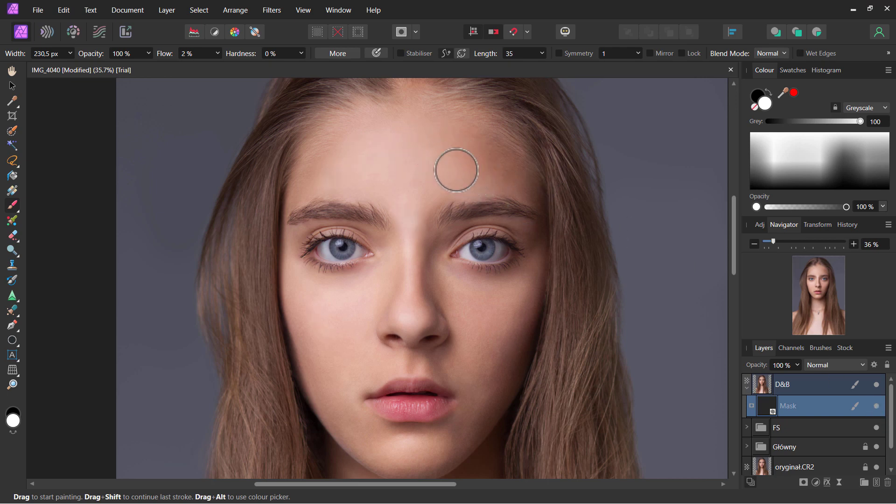
Paint the D&B mask over forehead, jaw and nose, swapping between black and white with X
key("x")
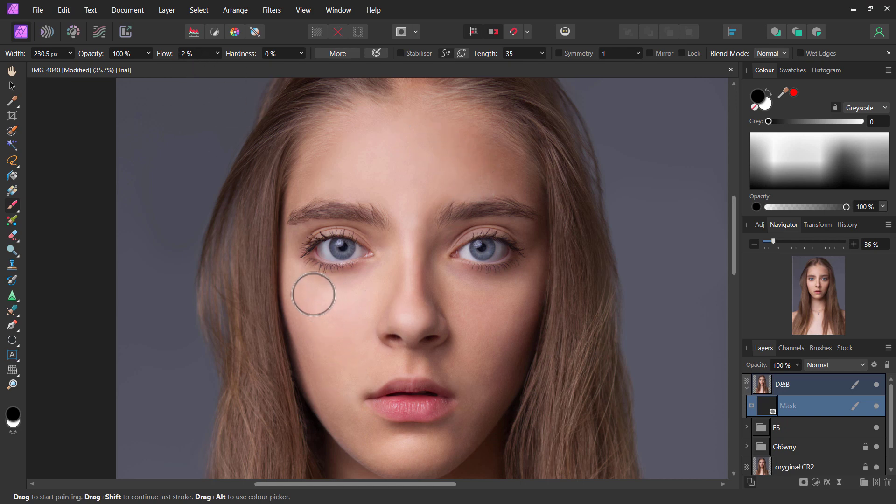
key("x")
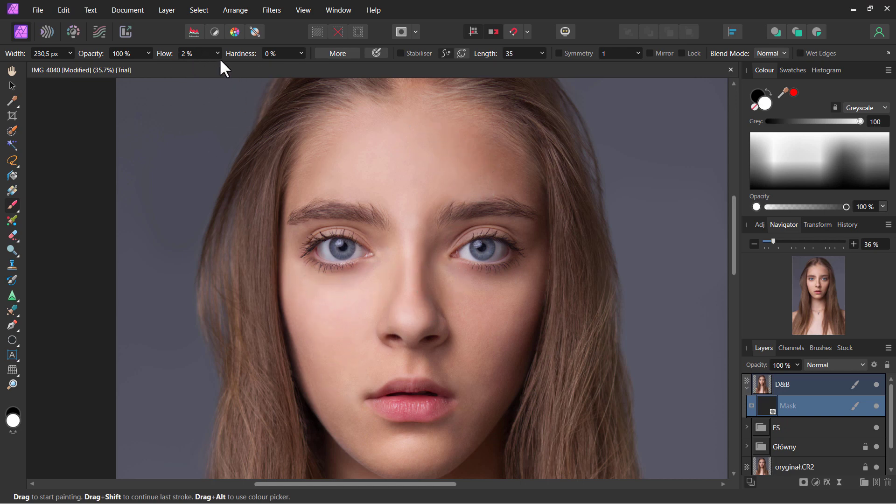
key("x")
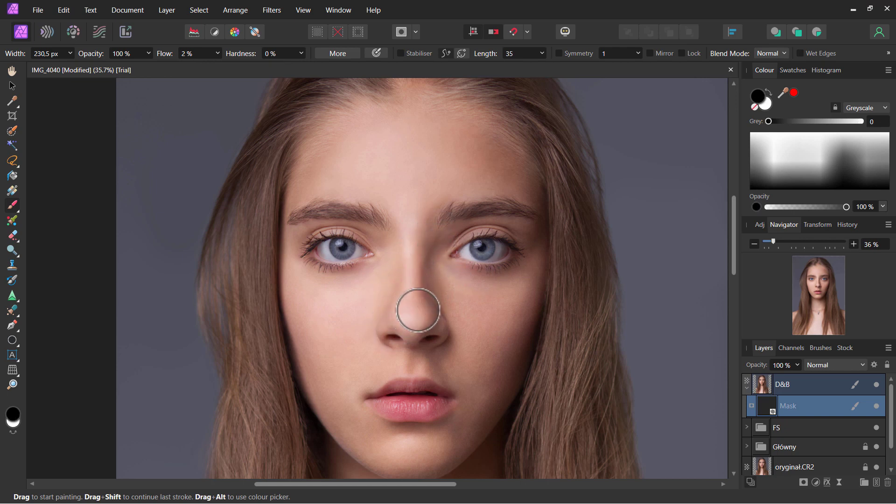
mouse_move(426, 315)
left_mouse_down()
mouse_move(423, 292)
mouse_move(453, 326)
left_mouse_up()
scroll(394, 266, "down", 2)
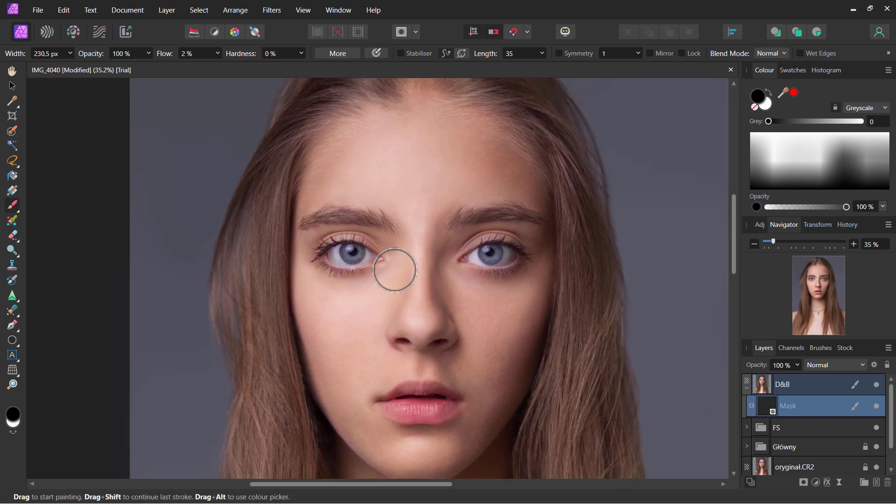
key("x")
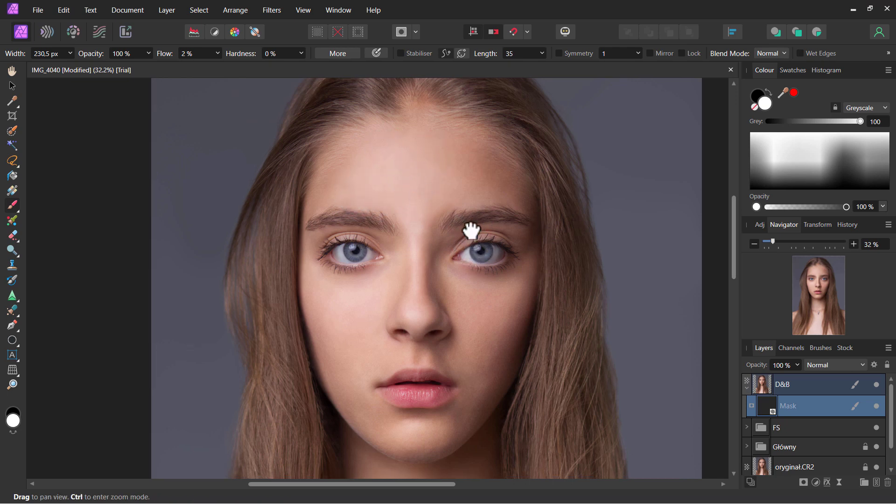
scroll(472, 230, "down", 2)
scroll(438, 343, "down", 2)
key("x")
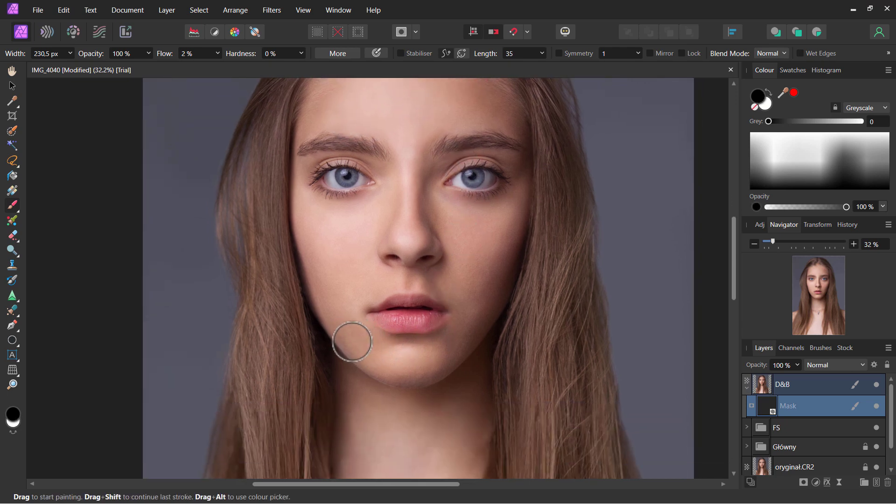
scroll(415, 294, "down", 1)
left_click_drag(448, 226, 440, 255)
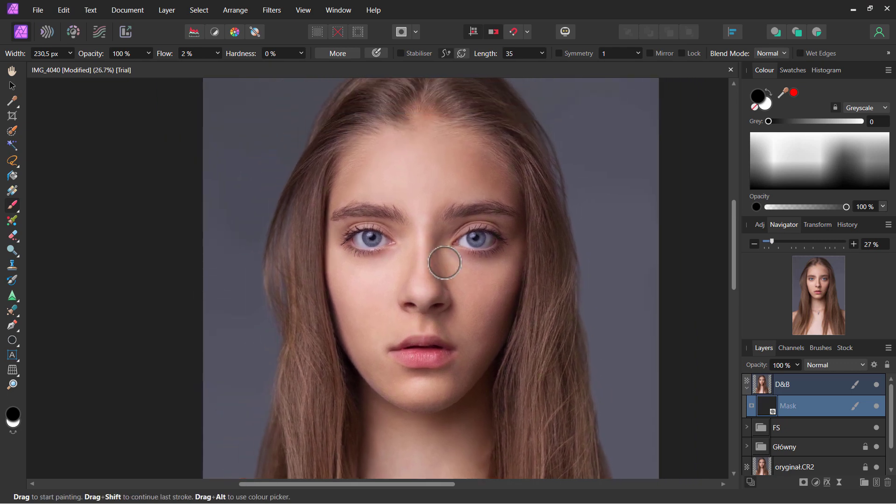
scroll(477, 272, "down", 1)
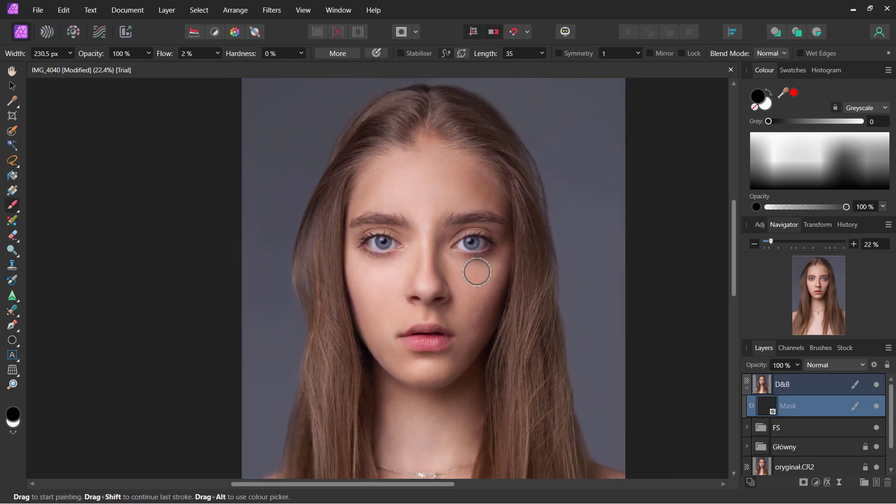
Select the D&B layer and toggle its visibility repeatedly to compare the retouch
left_click(802, 381)
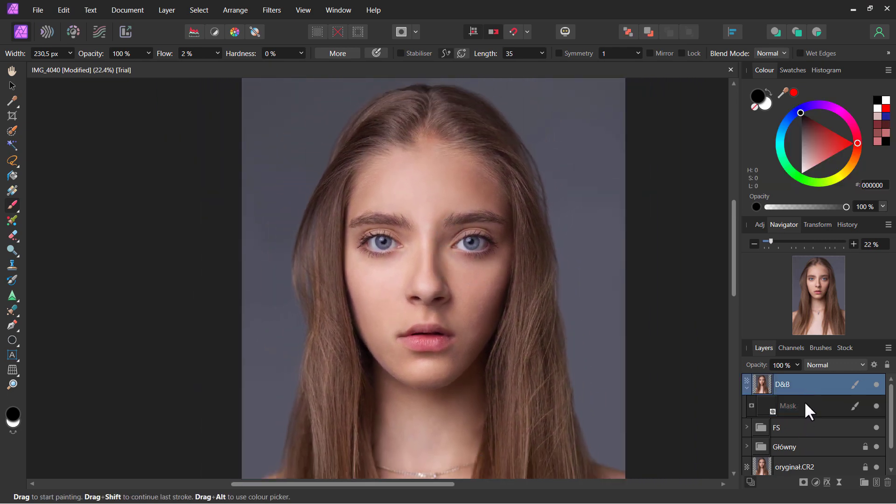
left_click(876, 384)
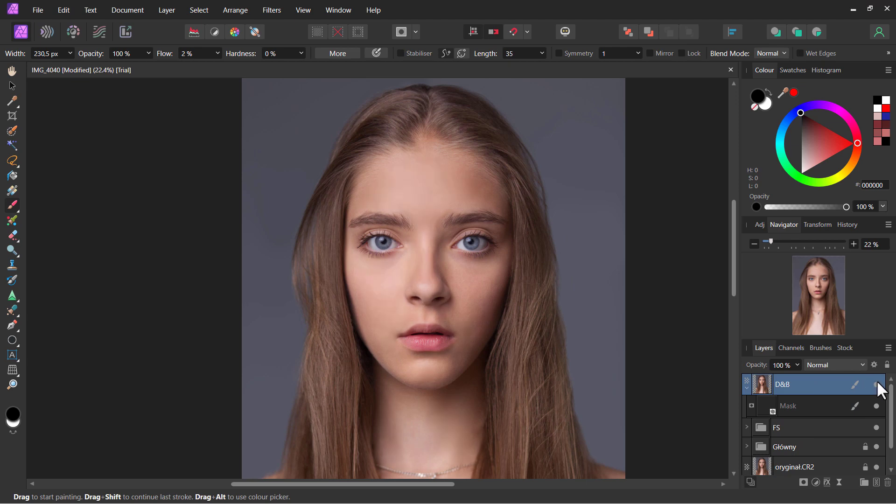
left_click(876, 384)
left_click(877, 384)
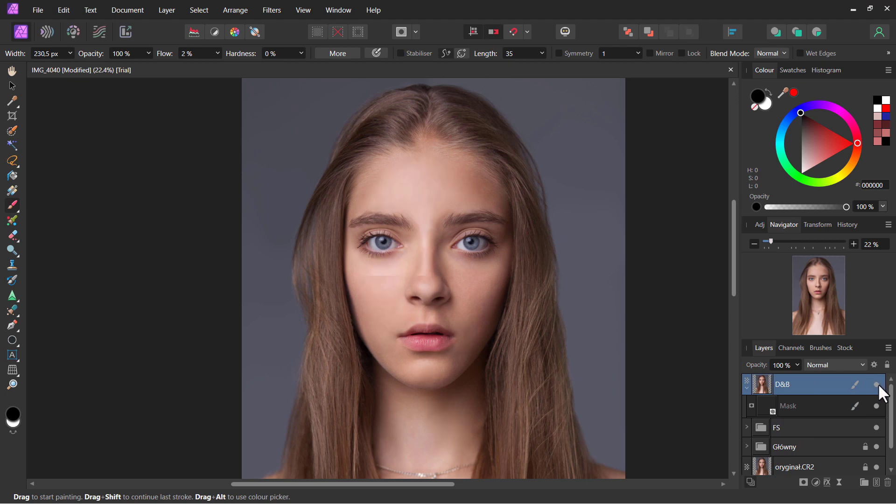
scroll(525, 308, "up", 2)
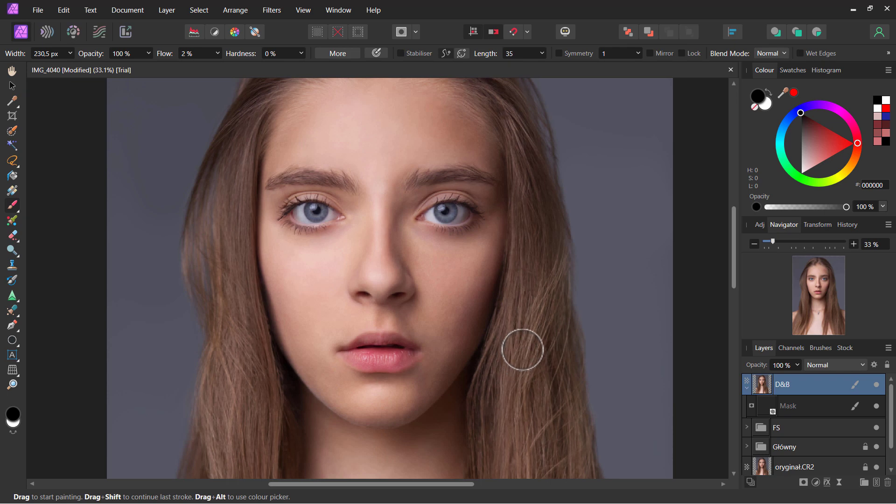
left_click_drag(418, 306, 493, 321)
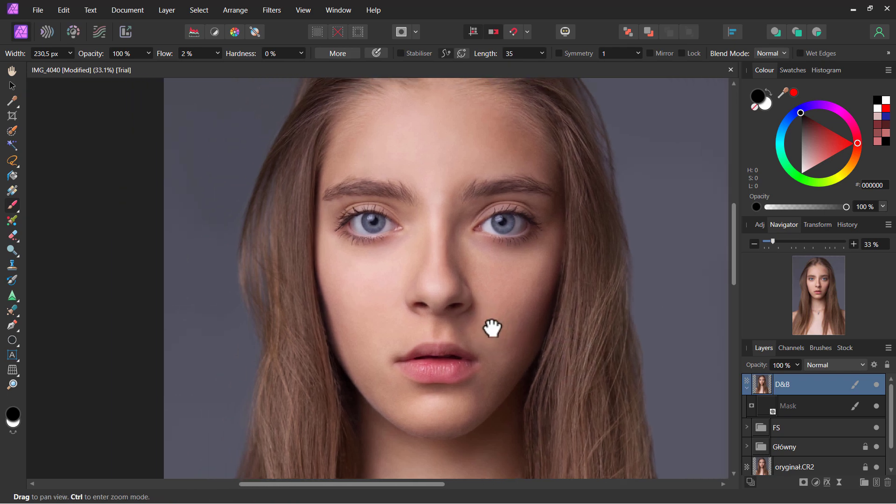
left_click(876, 384)
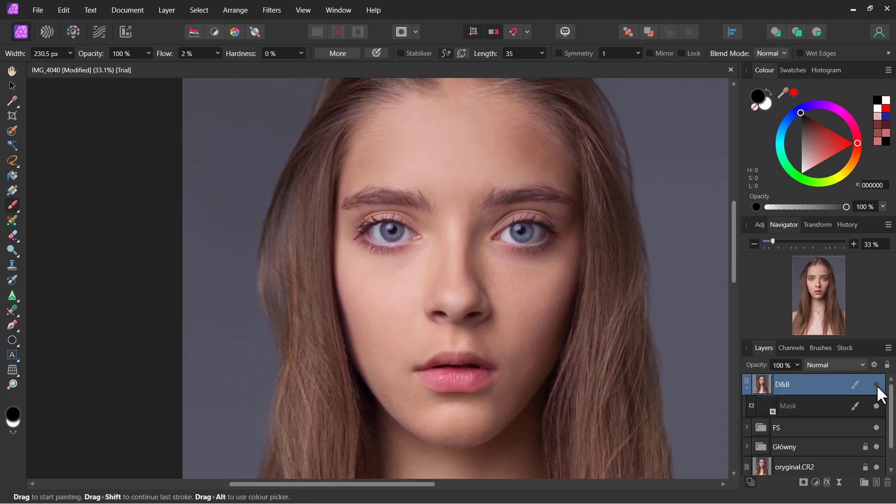
left_click(876, 383)
left_click(877, 384)
left_click(877, 383)
left_click(877, 384)
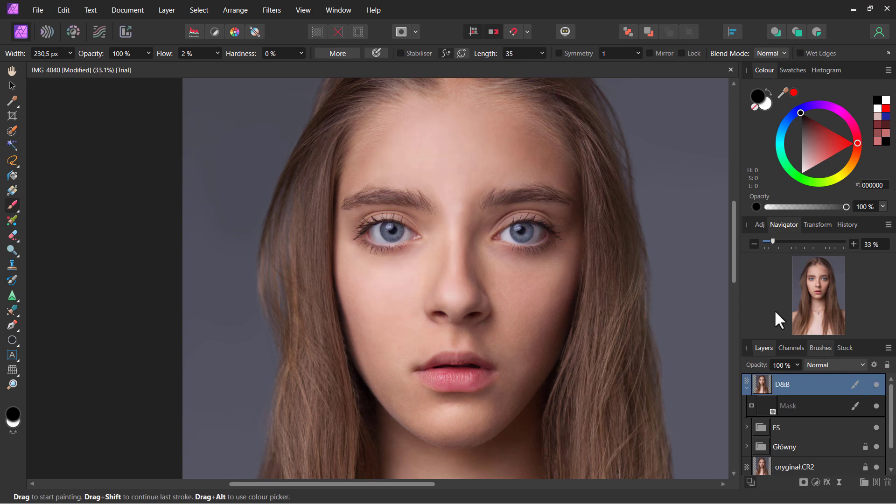
left_click_drag(497, 311, 480, 304)
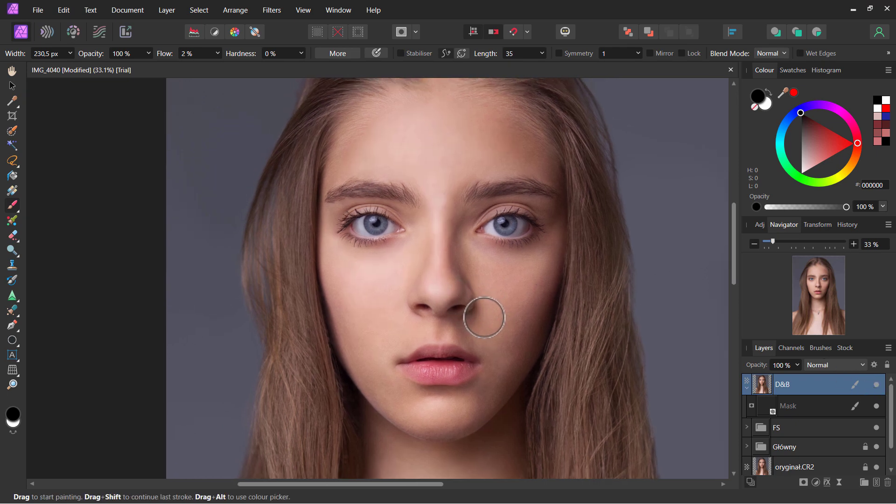
left_click(877, 383)
left_click(876, 384)
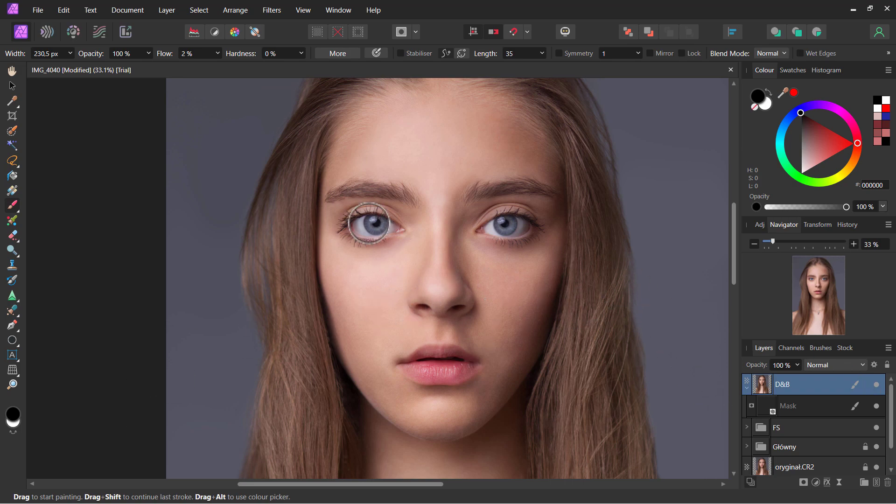
Zoom into the left eye and faintly darken its inner corner with a 33 px Normal-mode brush
scroll(369, 223, "up", 2)
scroll(364, 224, "up", 2)
scroll(378, 225, "up", 2)
scroll(390, 241, "up", 2)
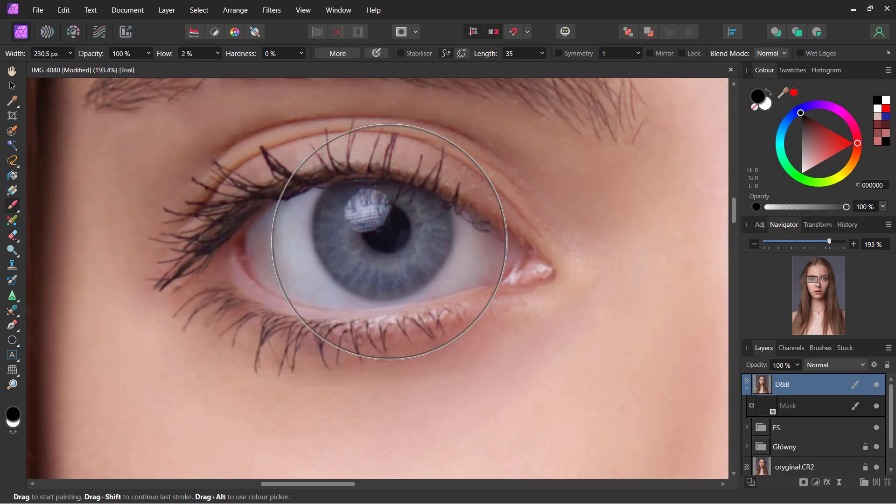
scroll(390, 242, "up", 2)
left_click_drag(388, 274, 319, 269)
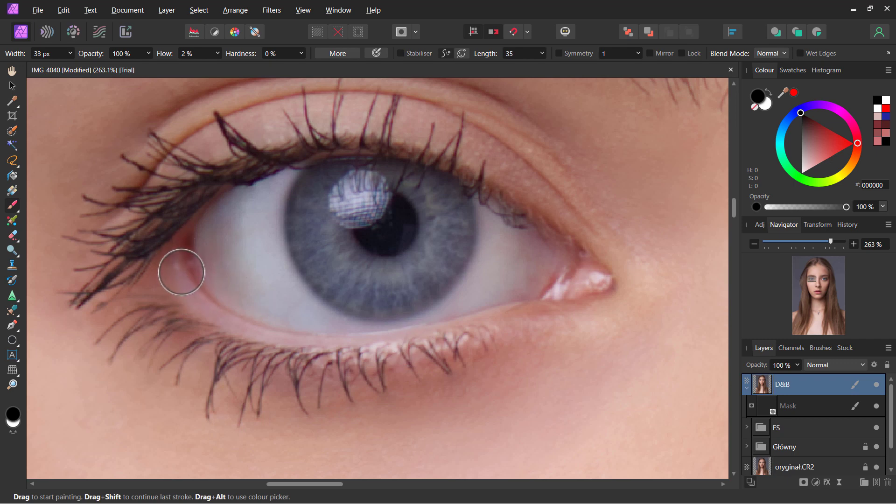
left_click(770, 53)
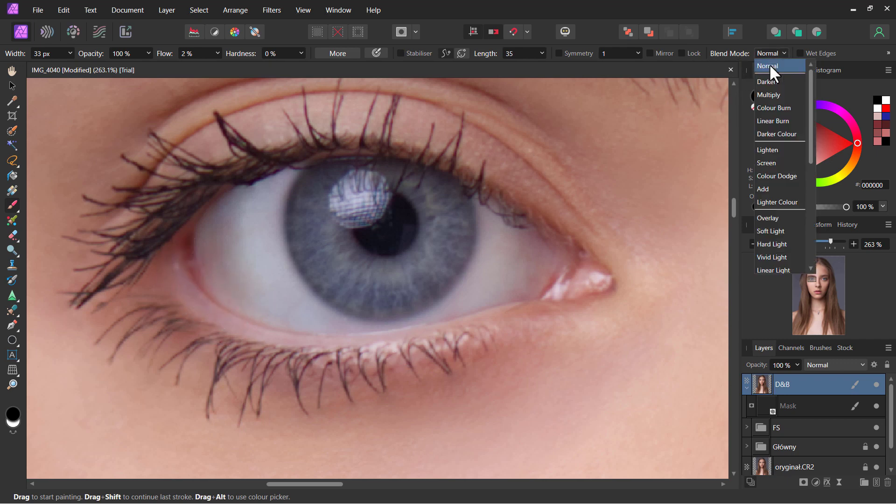
left_click(767, 54)
left_click_drag(198, 248, 198, 224)
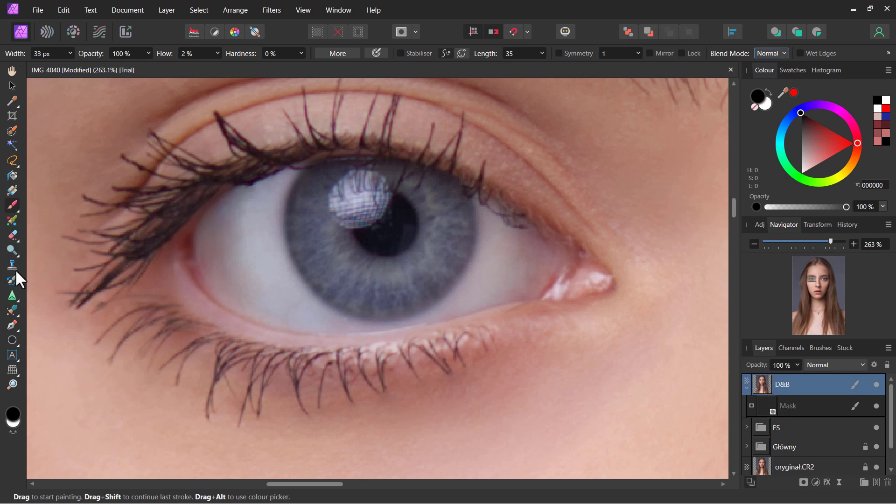
Lighten the lower eyelid and inner eye corner with a ~24 px Midtones Dodge Brush
left_click(12, 249)
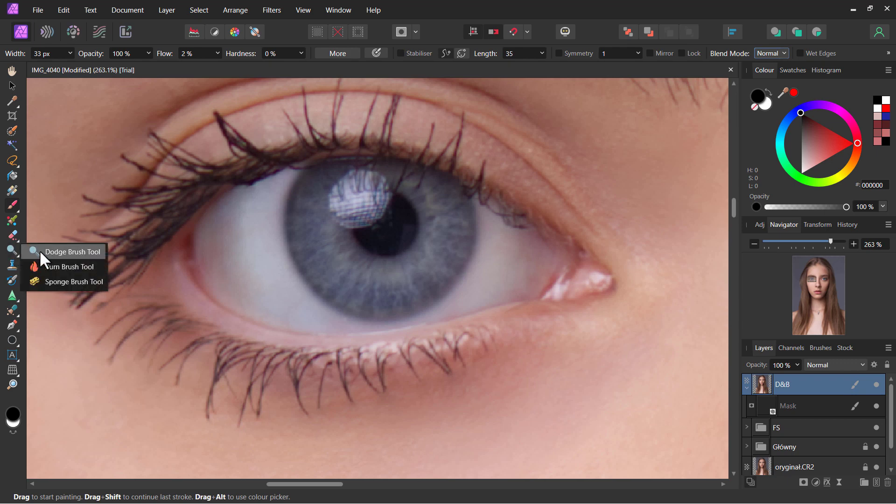
left_click(51, 252)
left_click_drag(257, 265, 252, 266)
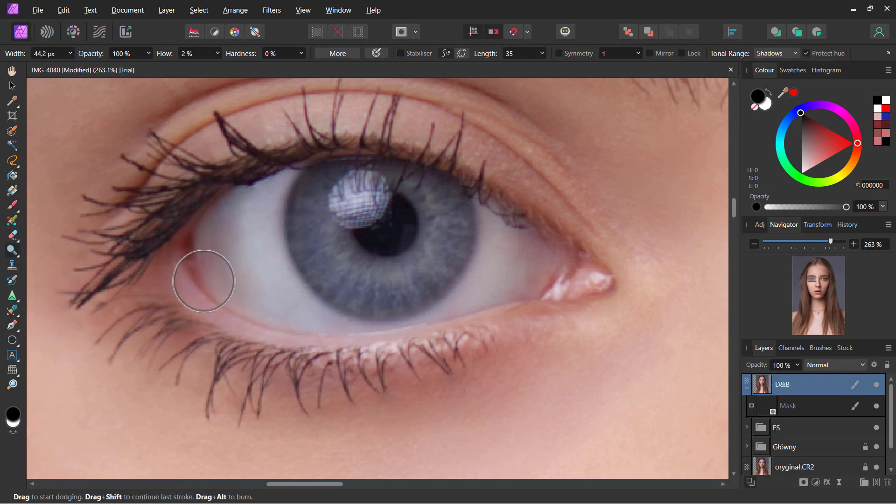
left_click(775, 53)
left_click(775, 71)
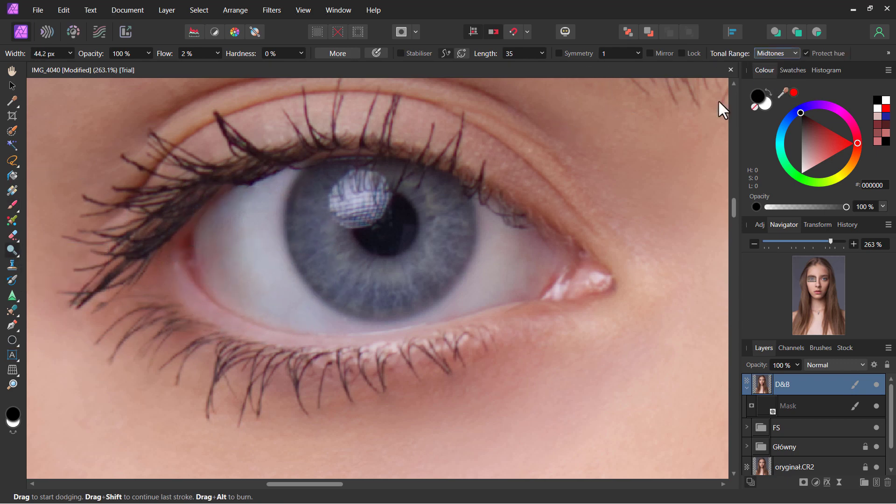
mouse_move(327, 280)
left_mouse_down()
mouse_move(196, 283)
mouse_move(200, 310)
mouse_move(201, 299)
left_mouse_up()
left_click_drag(416, 334, 407, 330)
left_click_drag(595, 264, 553, 237)
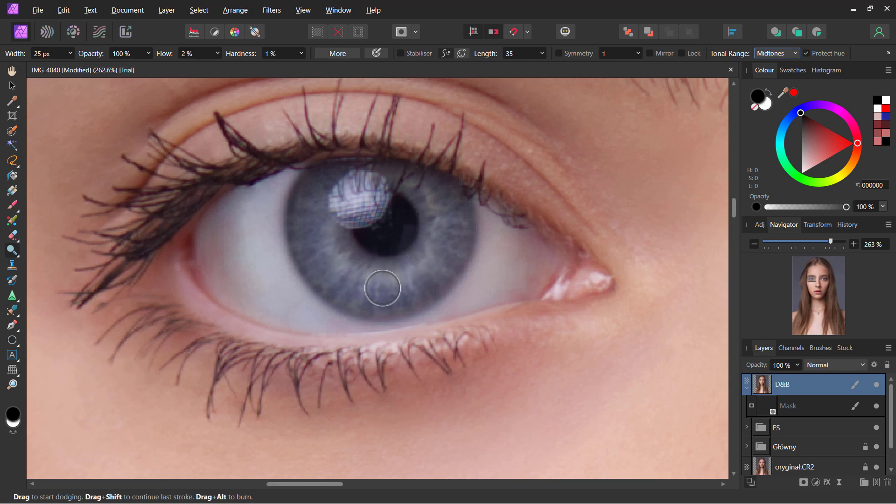
Zoom in on the eye and dodge the lower-left part of the iris
scroll(387, 285, "down", 2)
scroll(387, 285, "down", 2)
scroll(387, 285, "down", 2)
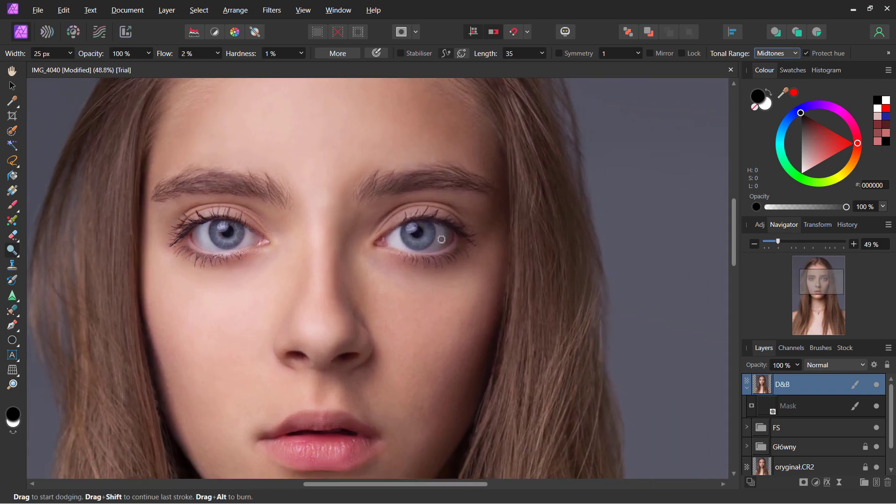
scroll(525, 275, "up", 3)
scroll(405, 251, "up", 2)
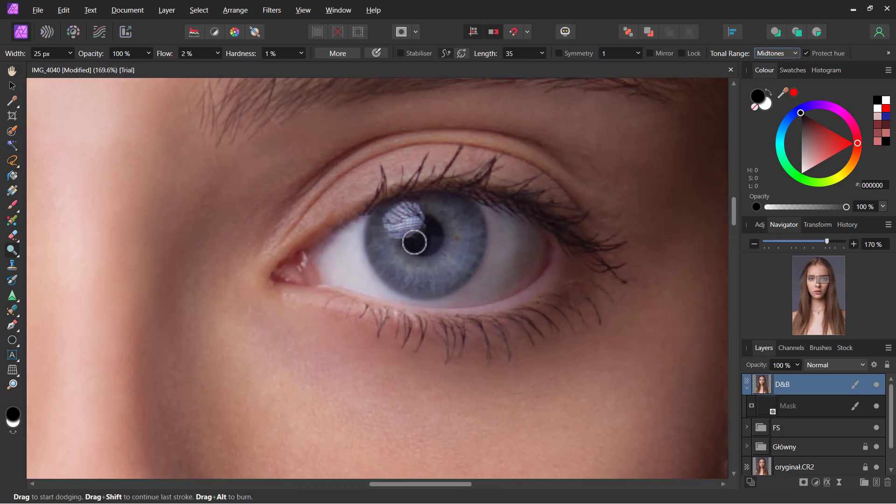
scroll(413, 240, "up", 2)
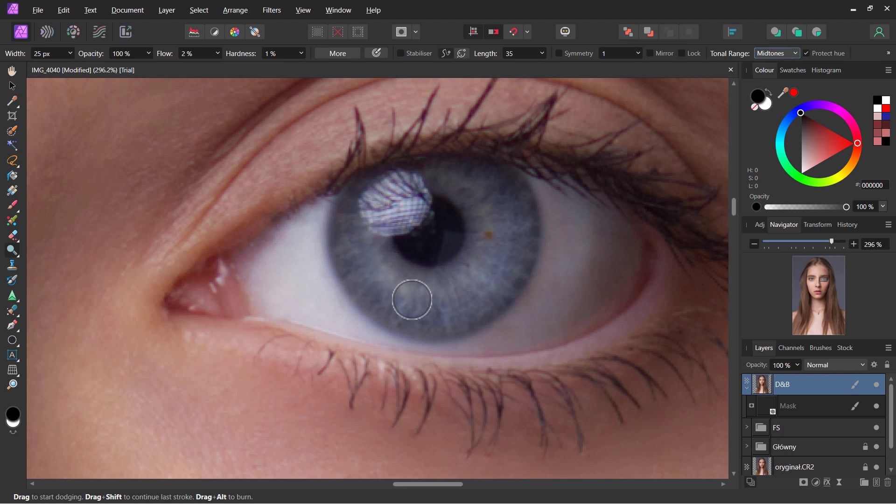
mouse_move(383, 273)
left_mouse_down()
mouse_move(360, 252)
mouse_move(380, 242)
mouse_move(424, 286)
left_mouse_up()
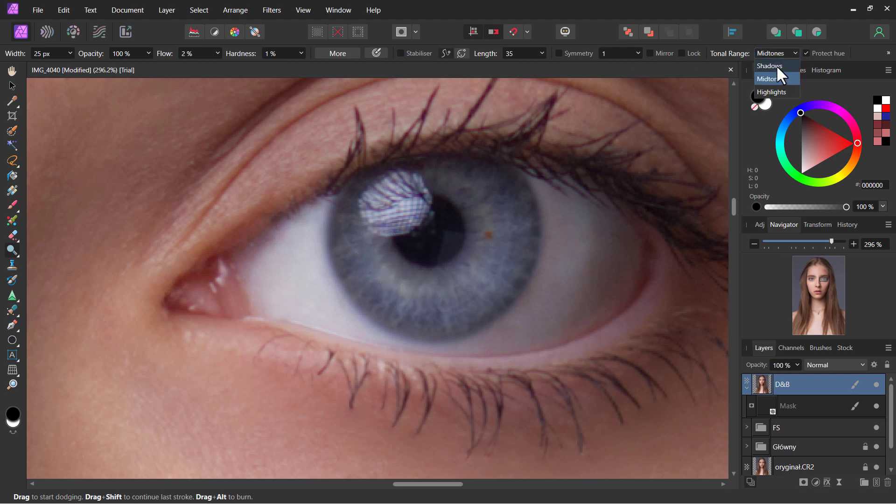
Change the tonal range and lighten the lower iris and the lower eyelid rim
left_click(775, 66)
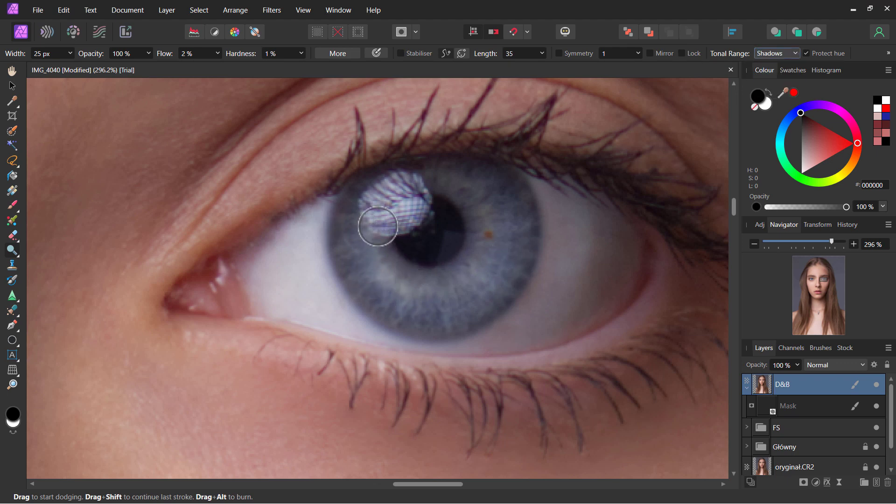
mouse_move(378, 225)
left_mouse_down()
mouse_move(412, 298)
mouse_move(482, 282)
mouse_move(492, 222)
mouse_move(487, 263)
mouse_move(440, 314)
mouse_move(376, 276)
mouse_move(362, 240)
mouse_move(434, 244)
mouse_move(397, 230)
left_mouse_up()
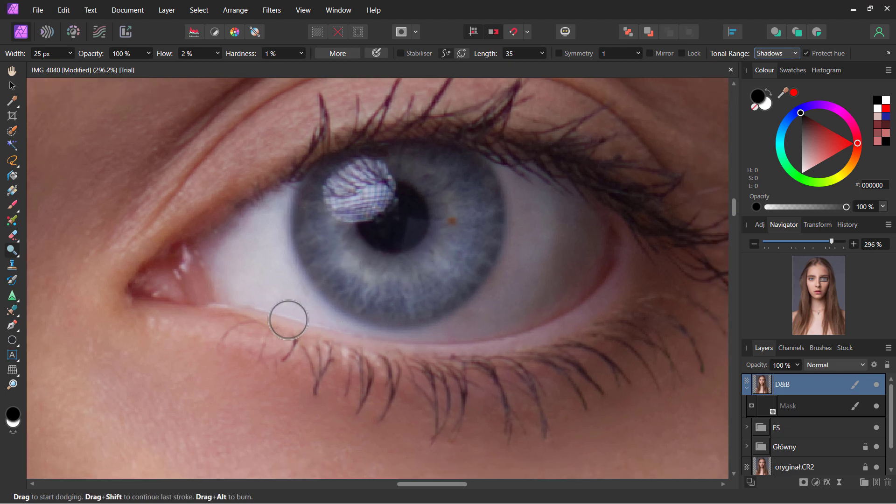
mouse_move(288, 320)
left_mouse_down()
mouse_move(470, 346)
mouse_move(578, 314)
mouse_move(631, 261)
left_mouse_up()
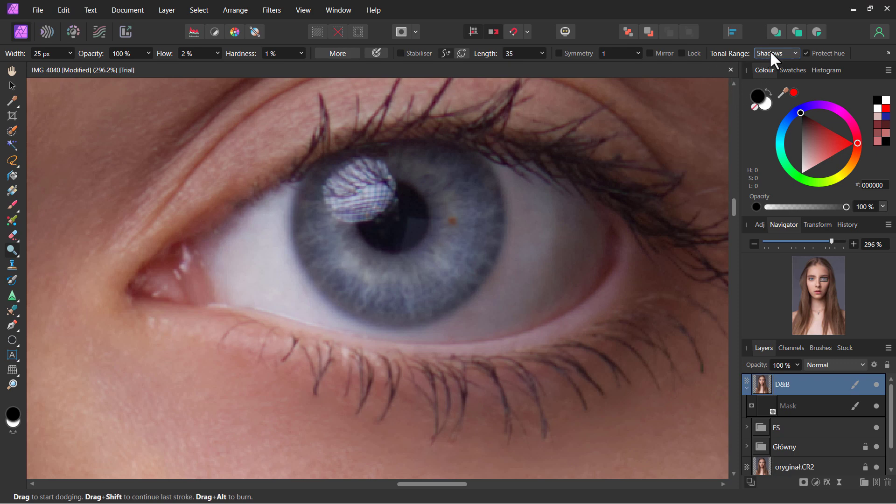
mouse_move(625, 260)
left_mouse_down()
mouse_move(604, 294)
mouse_move(448, 334)
mouse_move(362, 342)
mouse_move(278, 315)
mouse_move(172, 299)
mouse_move(146, 279)
mouse_move(136, 292)
left_mouse_up()
scroll(471, 212, "down", 4)
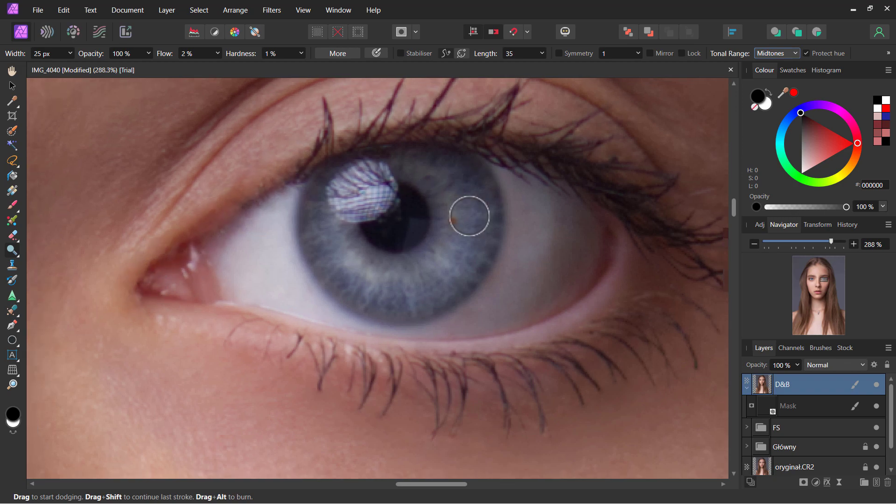
scroll(469, 216, "down", 2)
scroll(462, 192, "down", 2)
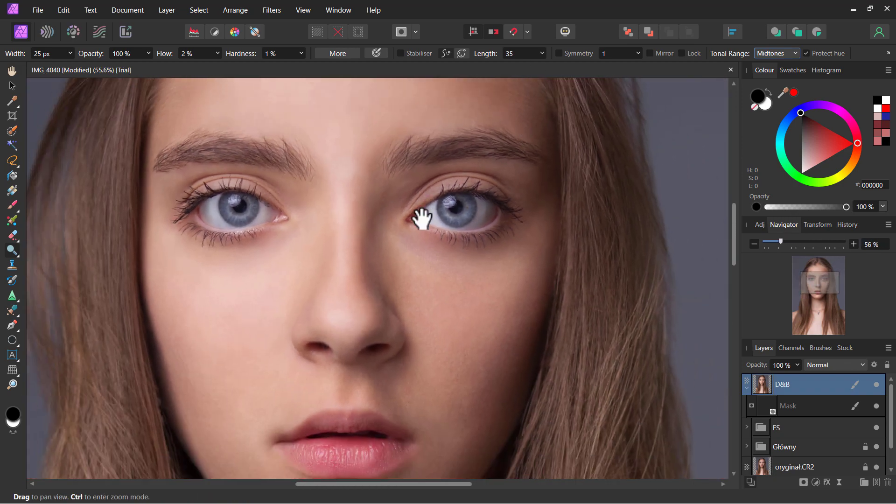
left_click_drag(422, 216, 464, 207)
scroll(465, 206, "down", 2)
left_click_drag(490, 171, 477, 223)
scroll(463, 214, "down", 1)
scroll(465, 214, "down", 1)
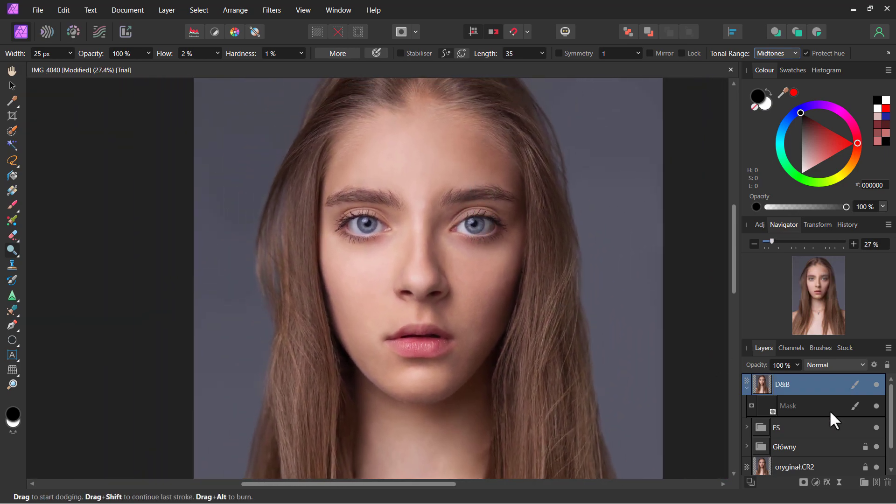
left_click(875, 384)
left_click(875, 384)
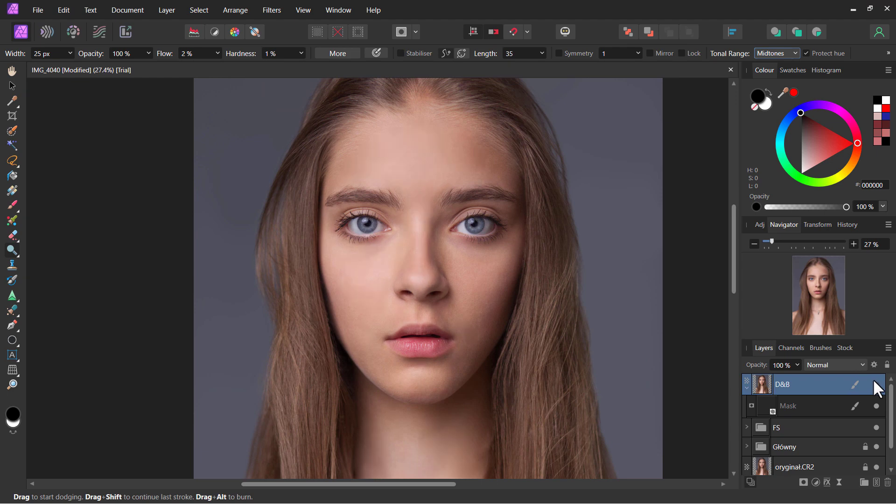
left_click(874, 380)
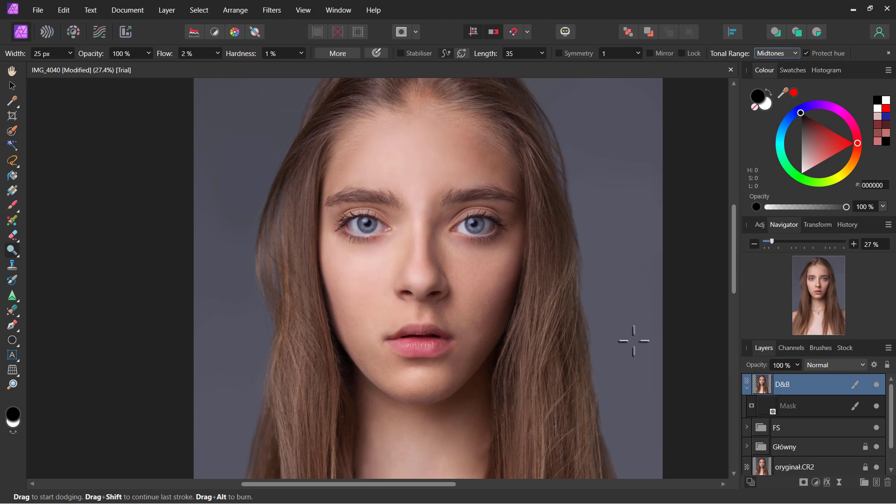
left_click(769, 410)
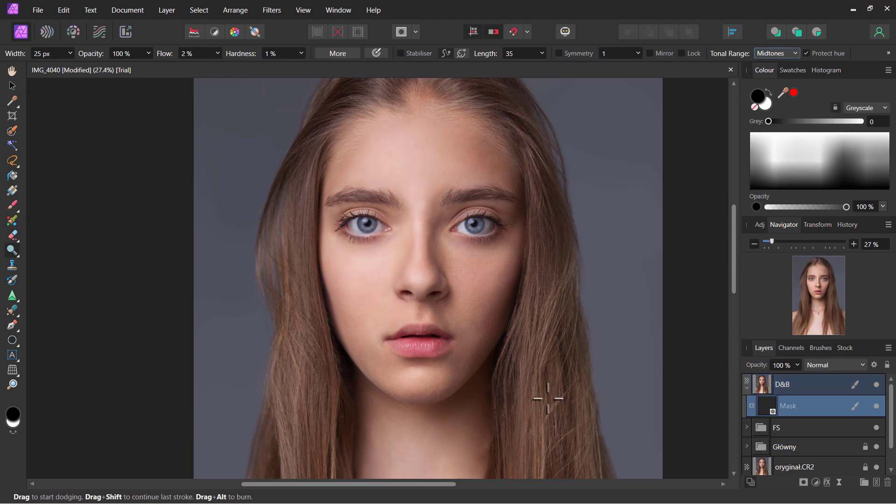
key("b")
scroll(596, 297, "up", 2)
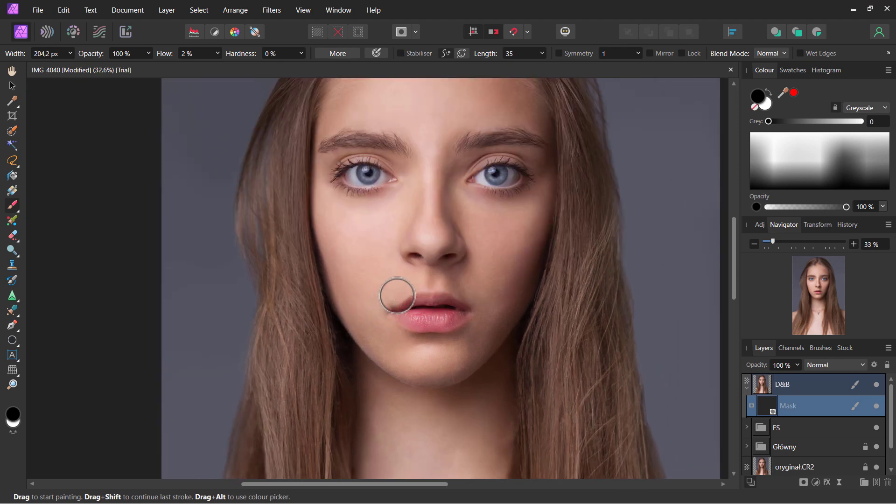
left_click_drag(430, 304, 413, 310)
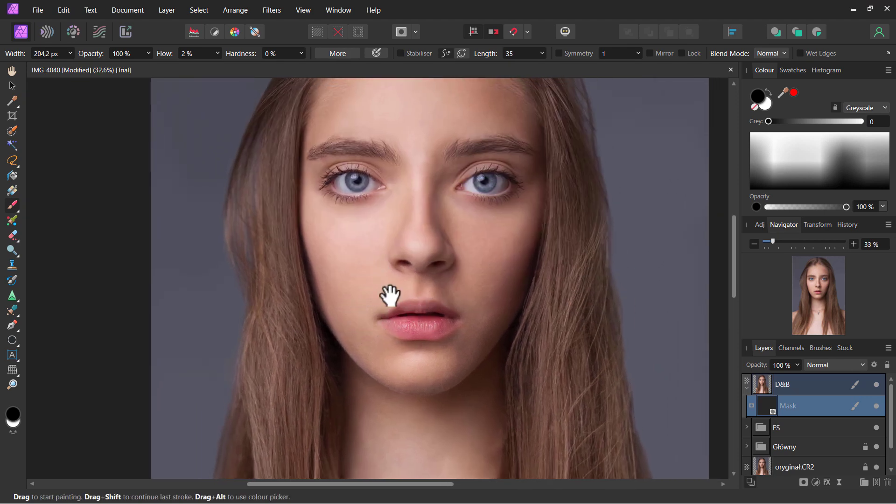
mouse_move(403, 238)
left_mouse_down()
mouse_move(399, 310)
mouse_move(410, 336)
mouse_move(394, 328)
mouse_move(428, 313)
left_mouse_up()
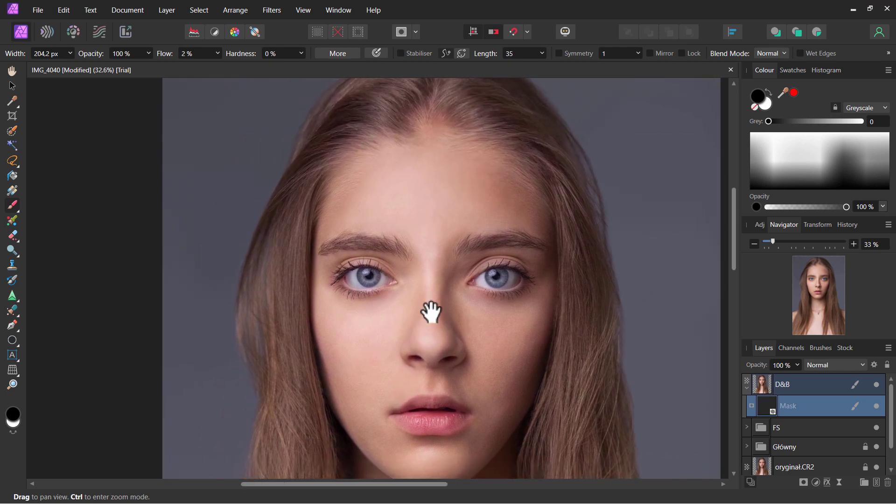
key("x")
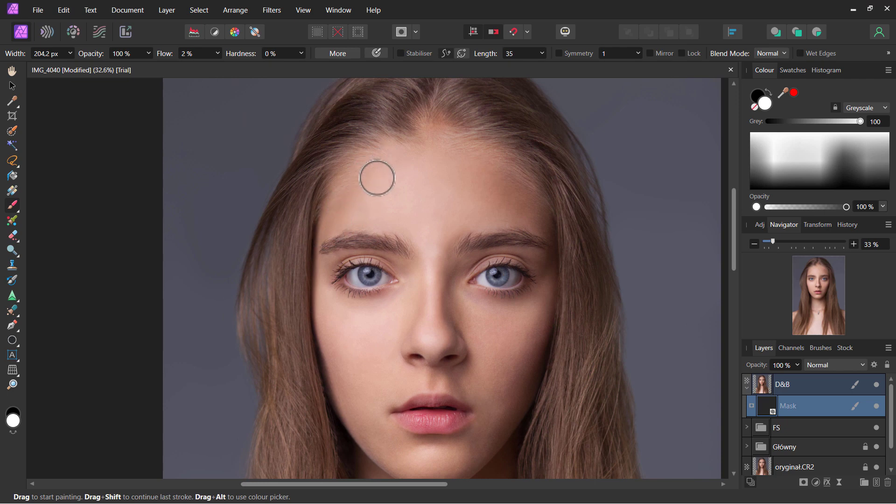
key("x")
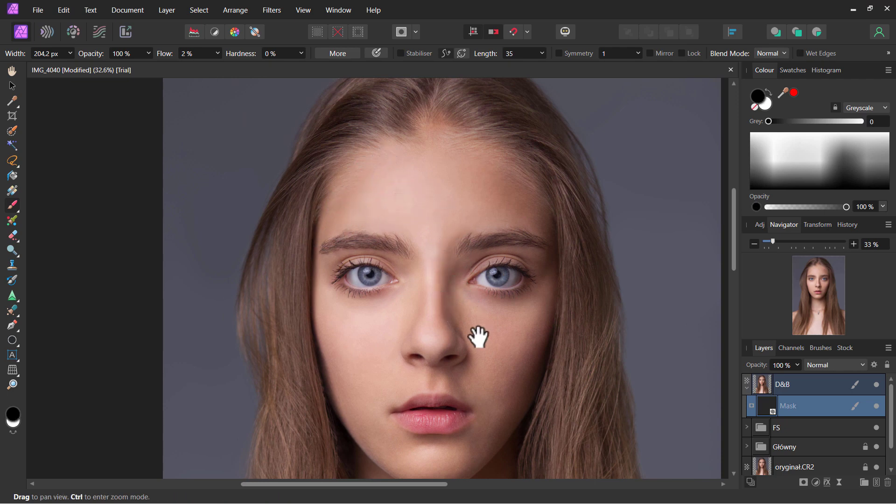
left_click_drag(478, 336, 471, 286)
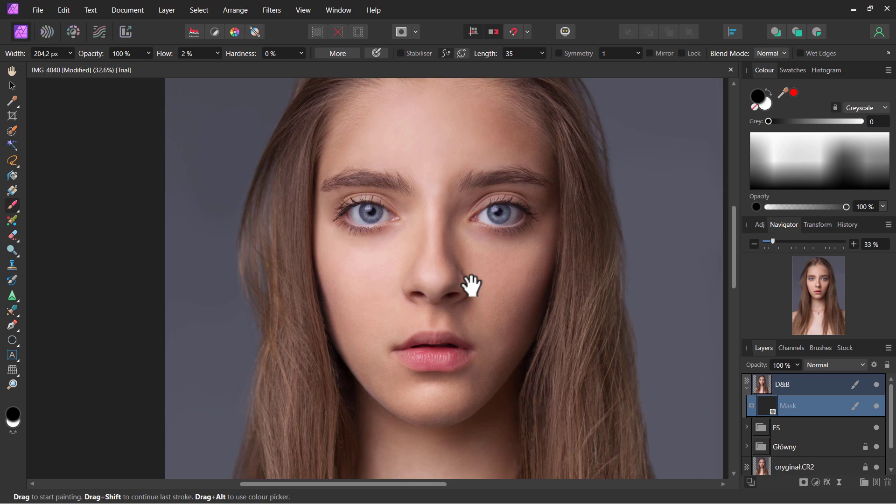
left_click_drag(462, 300, 456, 286)
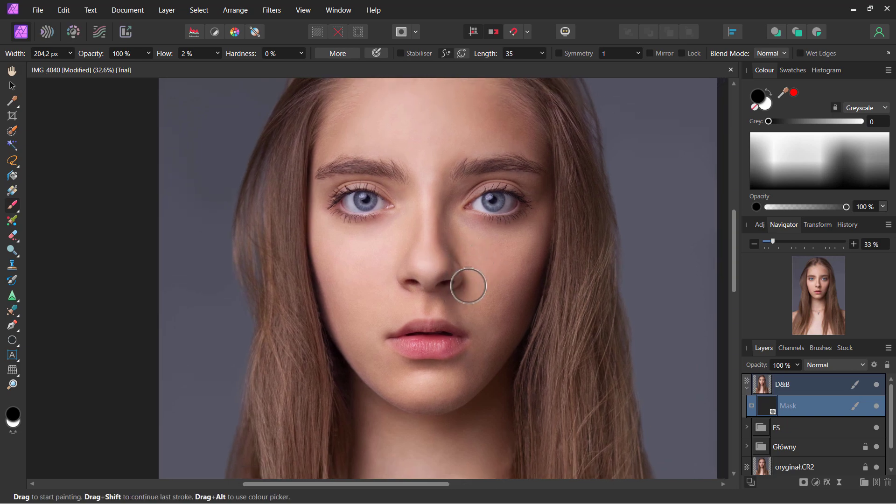
mouse_move(466, 347)
left_mouse_down()
mouse_move(456, 310)
mouse_move(464, 344)
left_mouse_up()
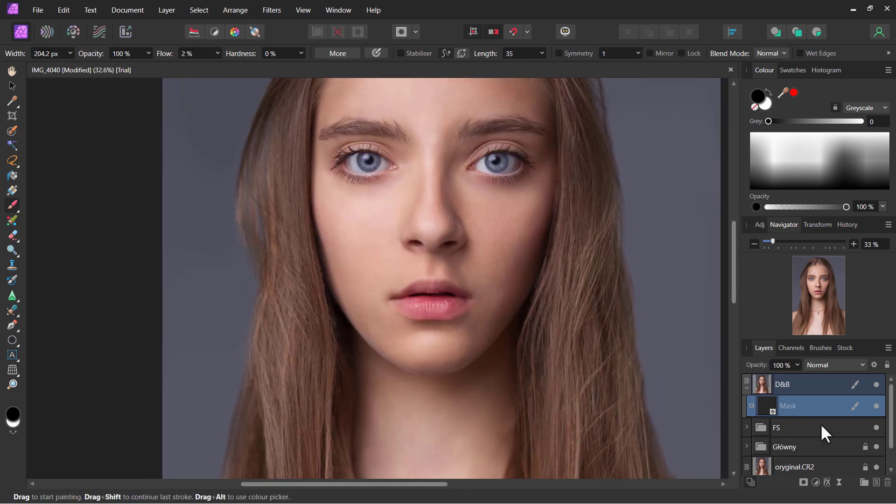
left_click(812, 383)
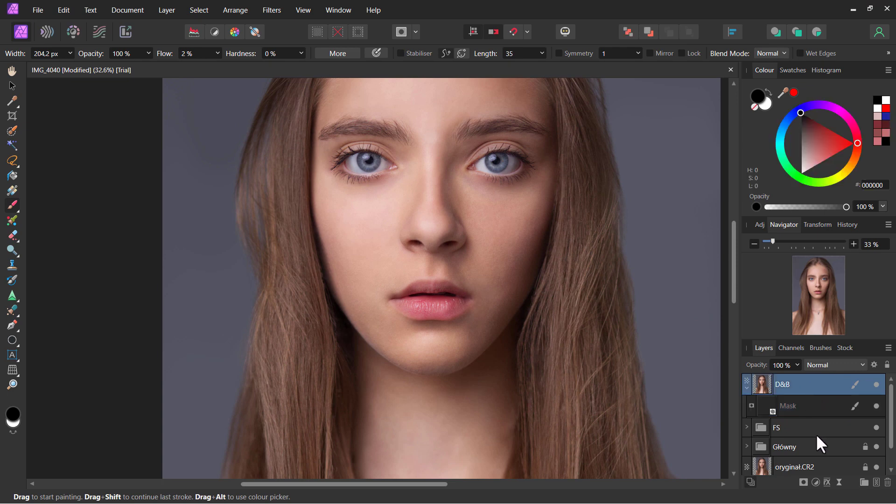
Group the D&B layer with Ctrl+G and name the new group D&B
left_click(747, 388)
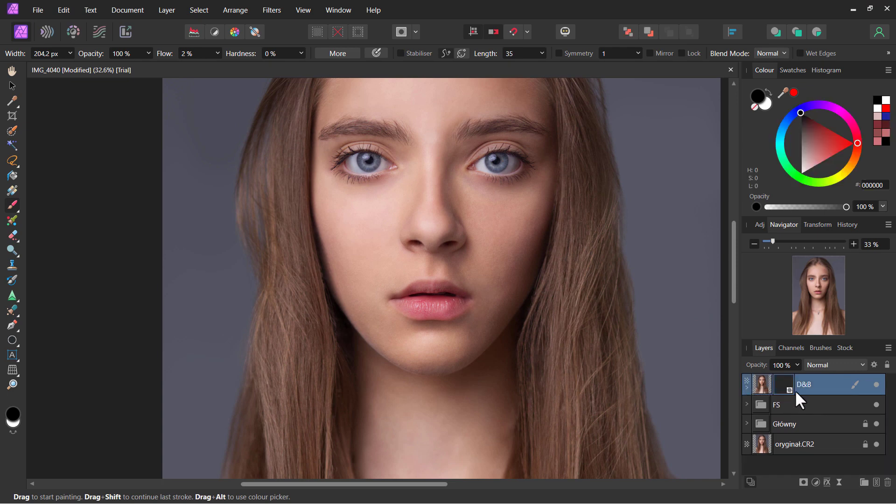
scroll(516, 308, "up", 2)
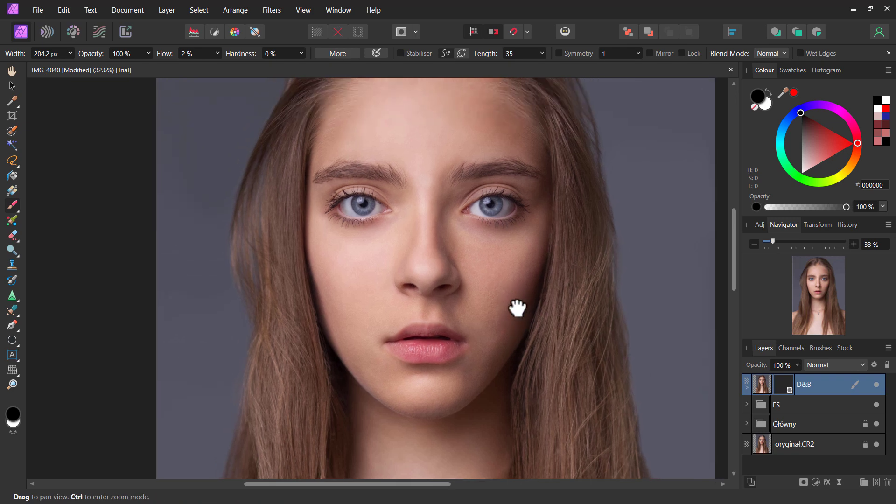
scroll(513, 288, "up", 1)
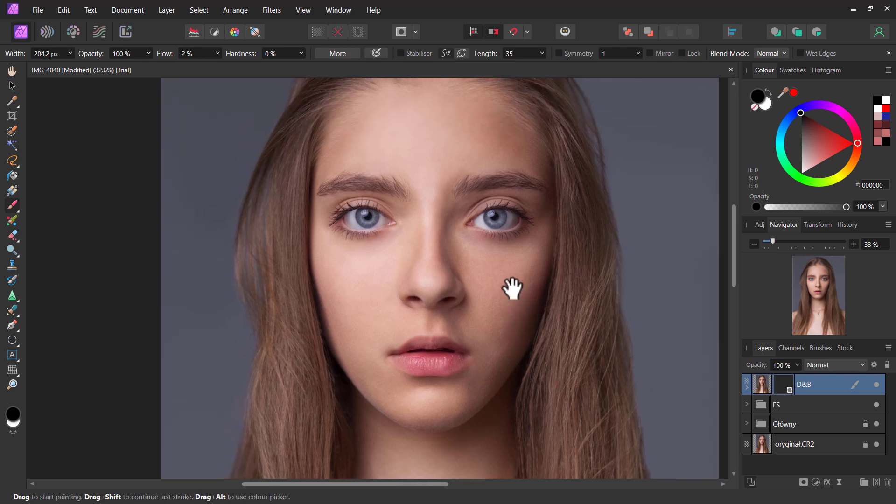
key("ctrl+g")
double_click(785, 385)
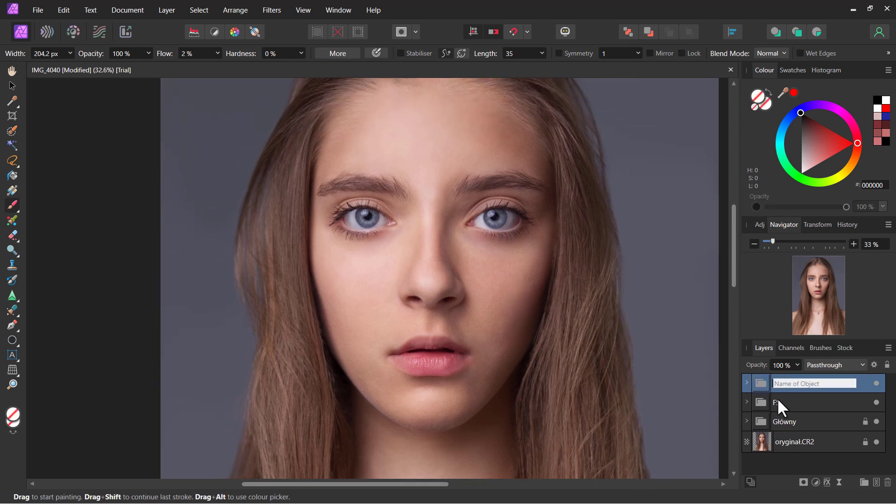
type("DD")
type("B")
key("Return")
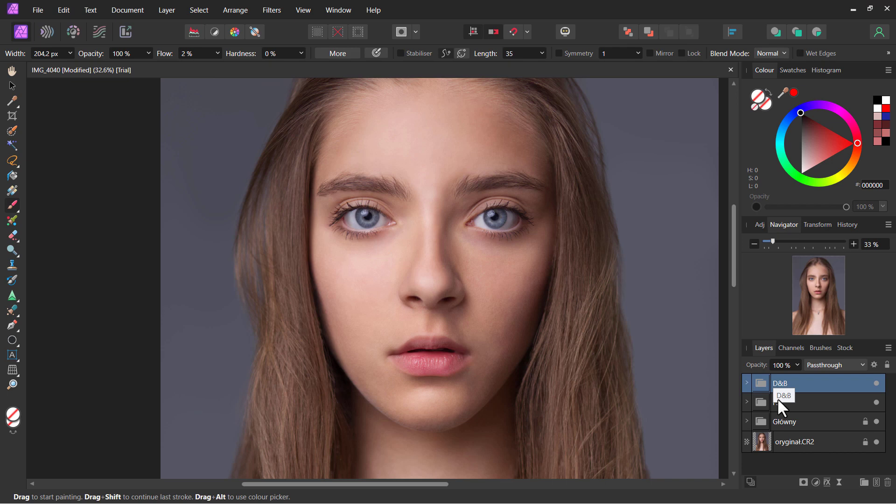
double_click(778, 398)
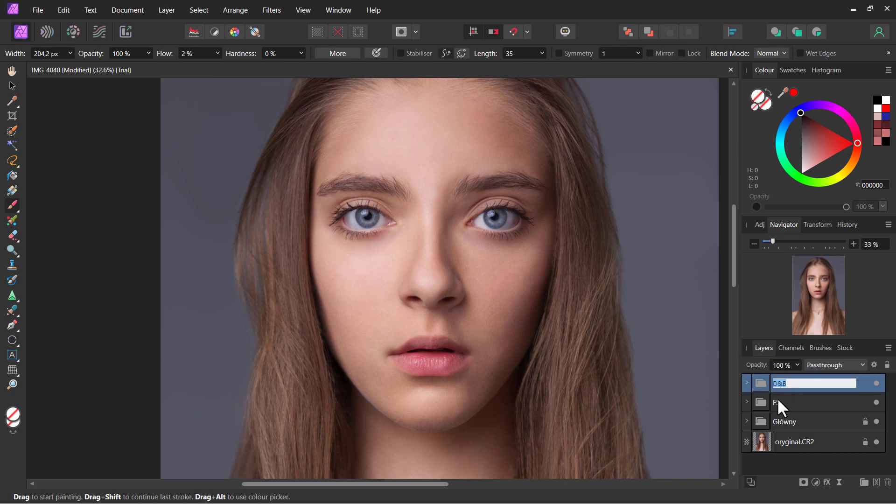
key("Escape")
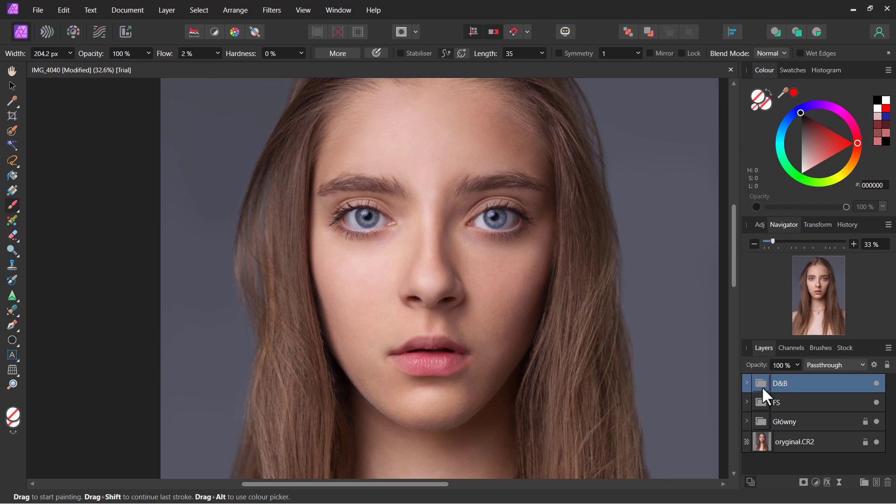
mouse_move(526, 261)
left_mouse_down()
mouse_move(516, 336)
mouse_move(540, 227)
left_mouse_up()
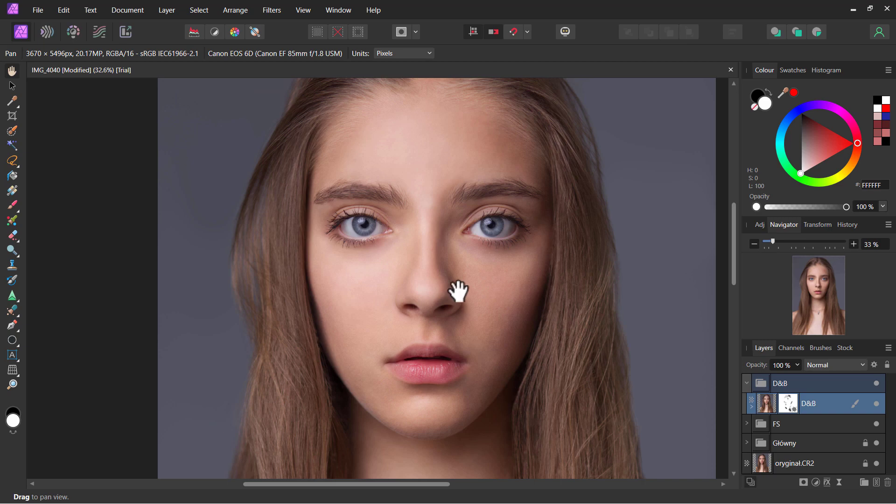
Pan down to the neck and necklace, then back up to the face and forehead
mouse_move(465, 366)
left_mouse_down()
mouse_move(434, 294)
mouse_move(430, 232)
mouse_move(434, 274)
left_mouse_up()
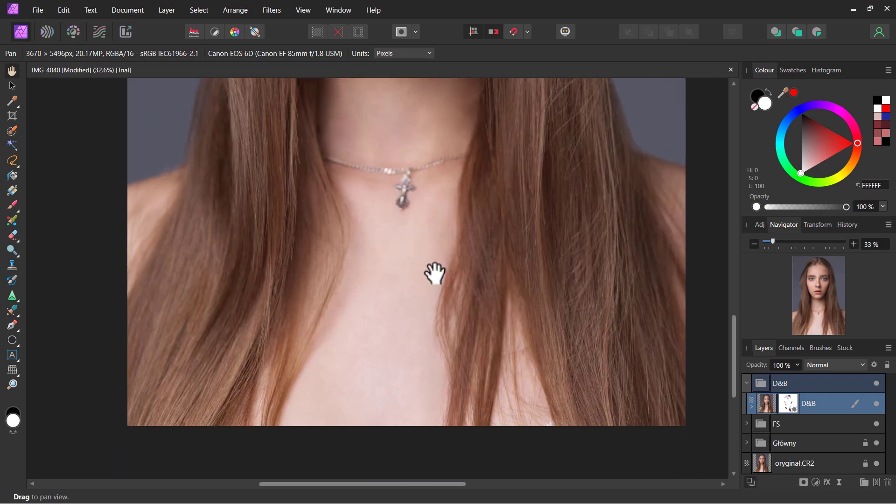
mouse_move(445, 236)
left_mouse_down()
mouse_move(453, 284)
mouse_move(479, 301)
left_mouse_up()
left_click_drag(455, 175, 480, 266)
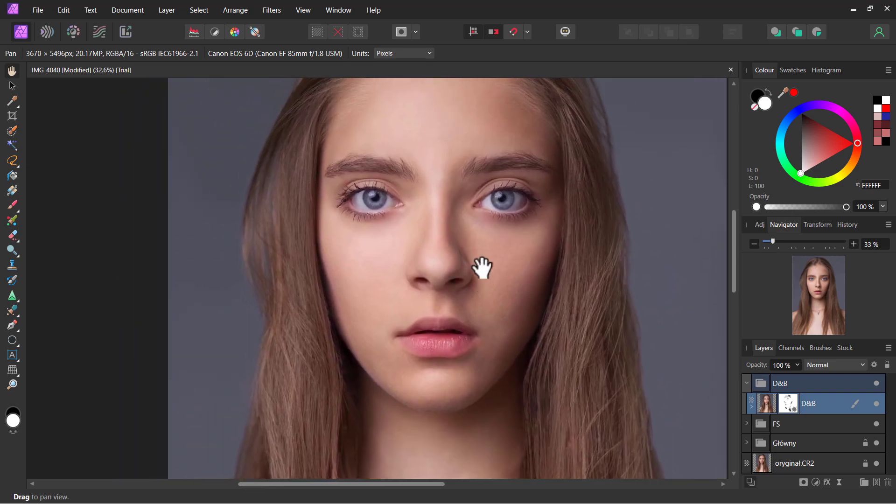